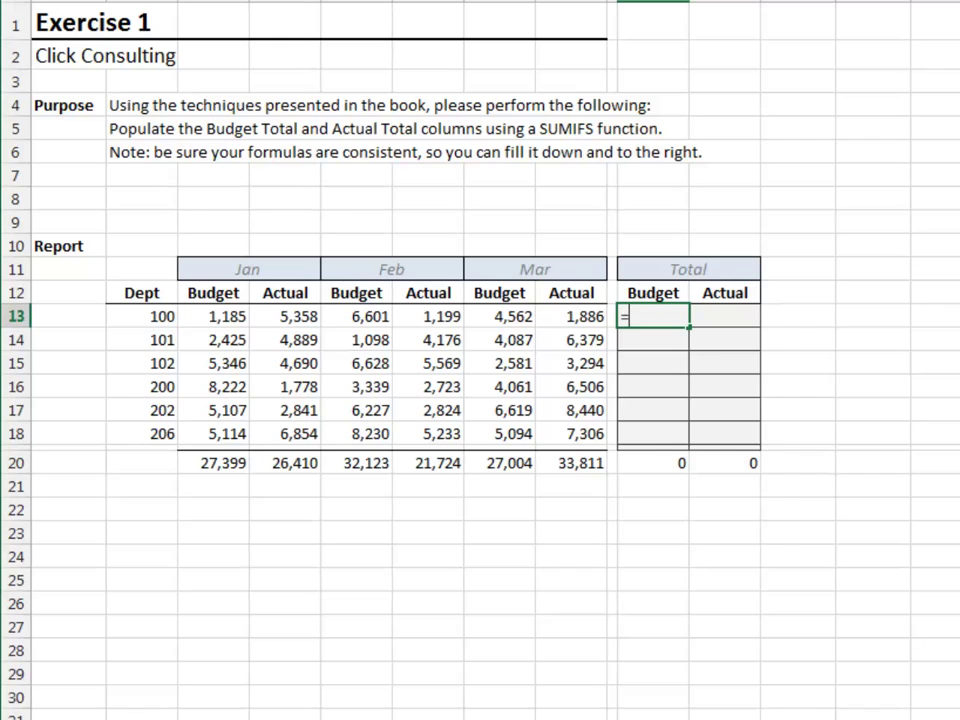
Step: Start a SUMIFS in J13 with the column-locked sum range $C13:$I13
{"action": "type", "text": "sumifs"}
{"action": "key", "text": "Tab"}
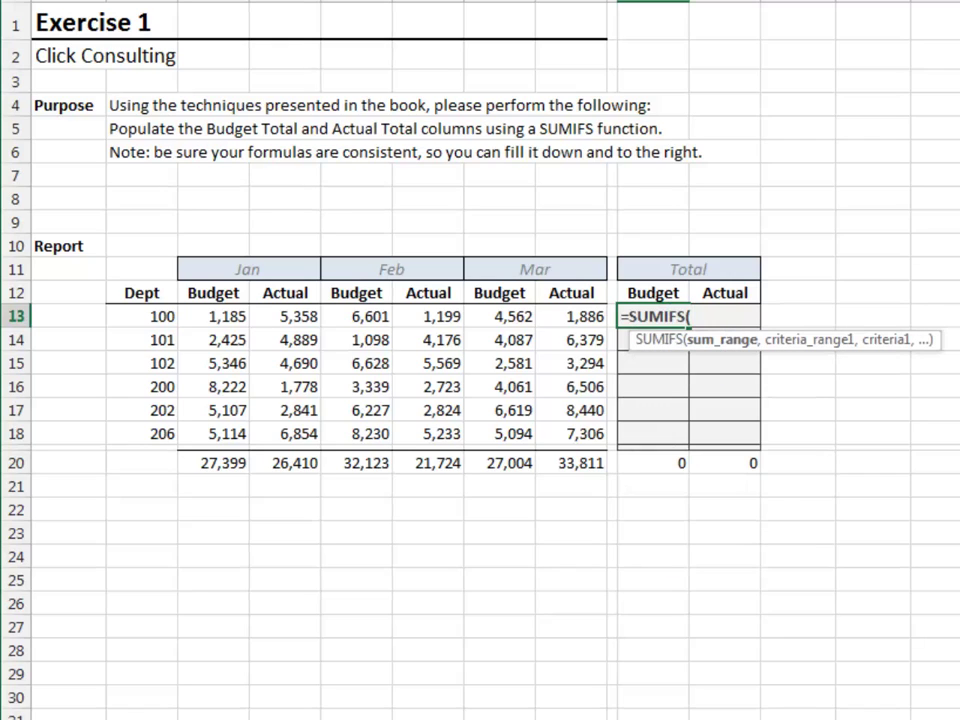
{"action": "key", "text": "Left"}
{"action": "key", "text": "Left"}
{"action": "key", "text": "Left"}
{"action": "key", "text": "Left"}
{"action": "key", "text": "Left"}
{"action": "key", "text": "Left"}
{"action": "key", "text": "Left"}
{"action": "left_click_drag", "start_coordinate": [213, 316], "coordinate": [610, 317]}
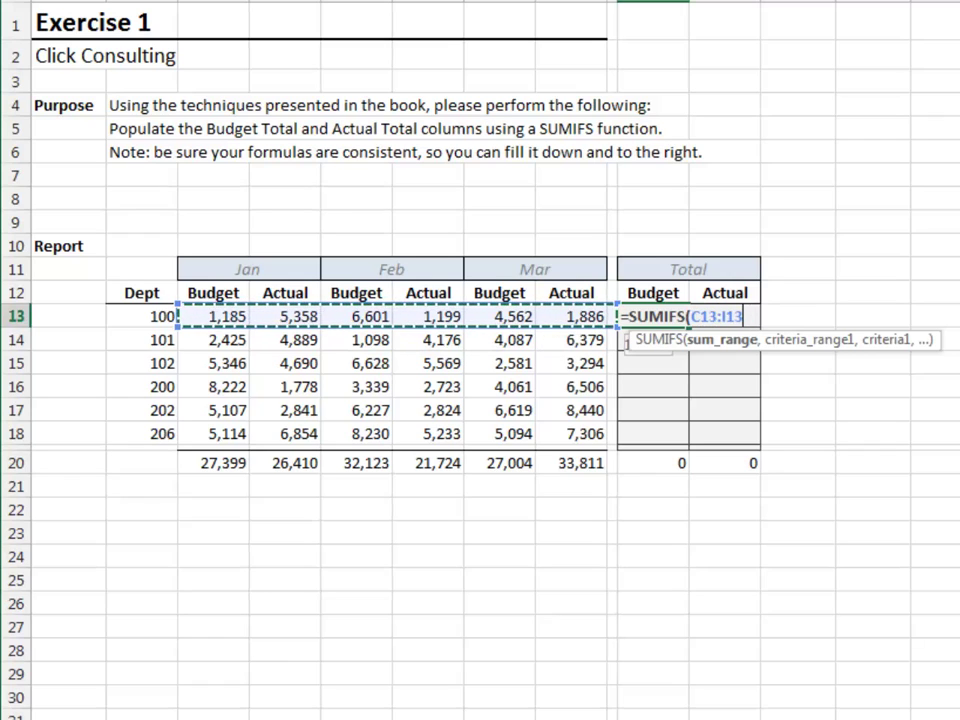
{"action": "key", "text": "F4"}
{"action": "key", "text": "F4"}
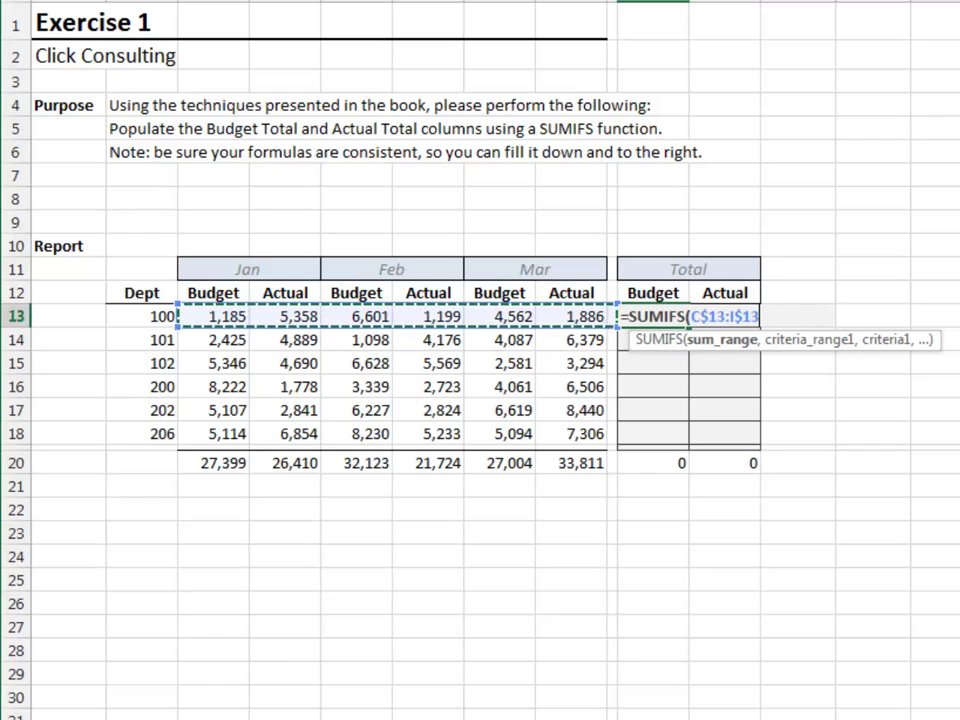
{"action": "key", "text": "F4"}
Step: Add criteria range $C$12:$I$12 and criterion J$12, entering the formula for 12,348
{"action": "type", "text": ","}
{"action": "key", "text": "Up"}
{"action": "key", "text": "Left"}
{"action": "key", "text": "Left"}
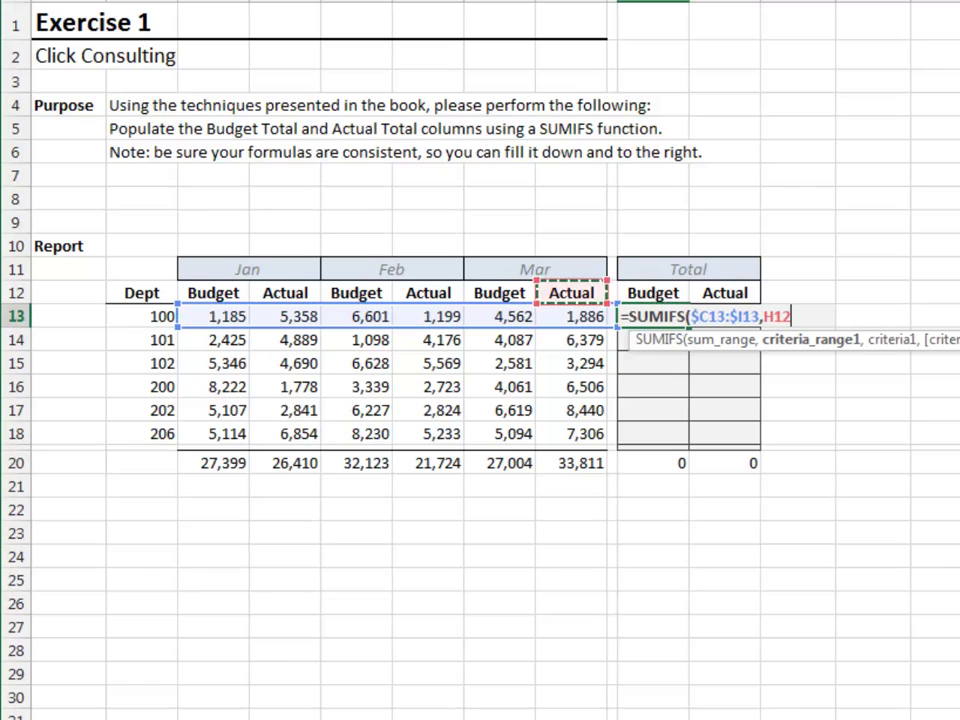
{"action": "key", "text": "Left"}
{"action": "key", "text": "Left"}
{"action": "key", "text": "Left"}
{"action": "key", "text": "Left"}
{"action": "left_click_drag", "start_coordinate": [213, 296], "coordinate": [603, 300]}
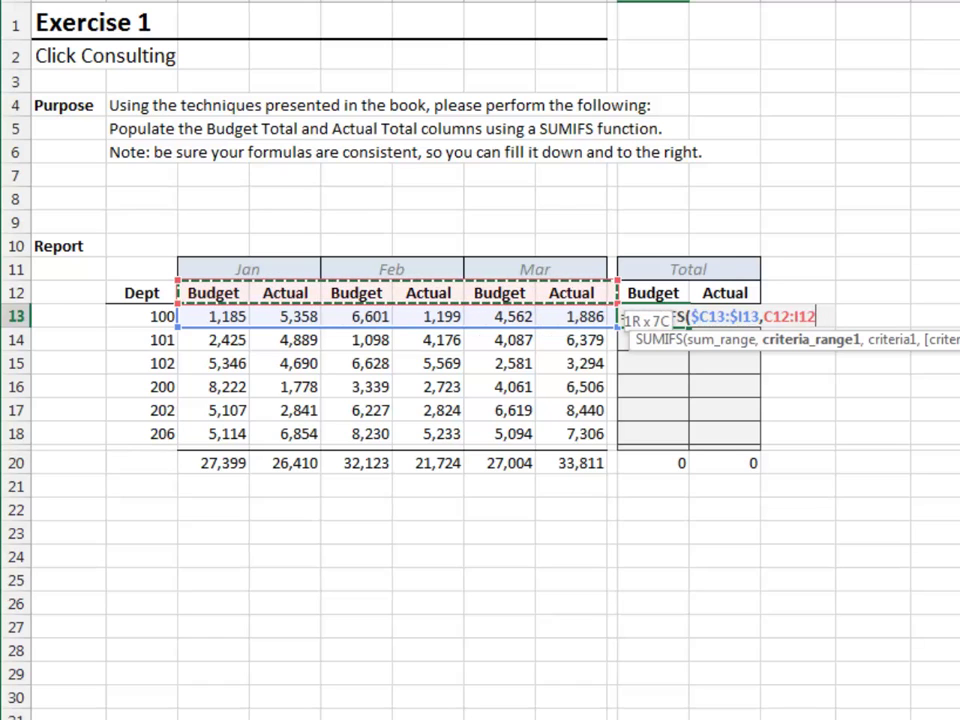
{"action": "key", "text": "F4"}
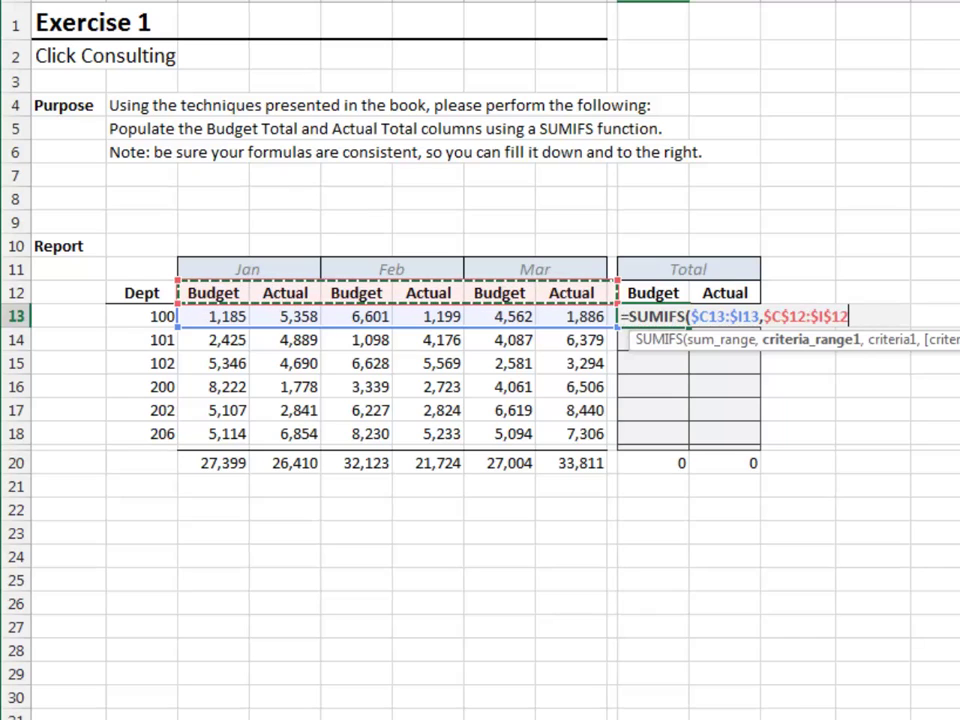
{"action": "type", "text": ","}
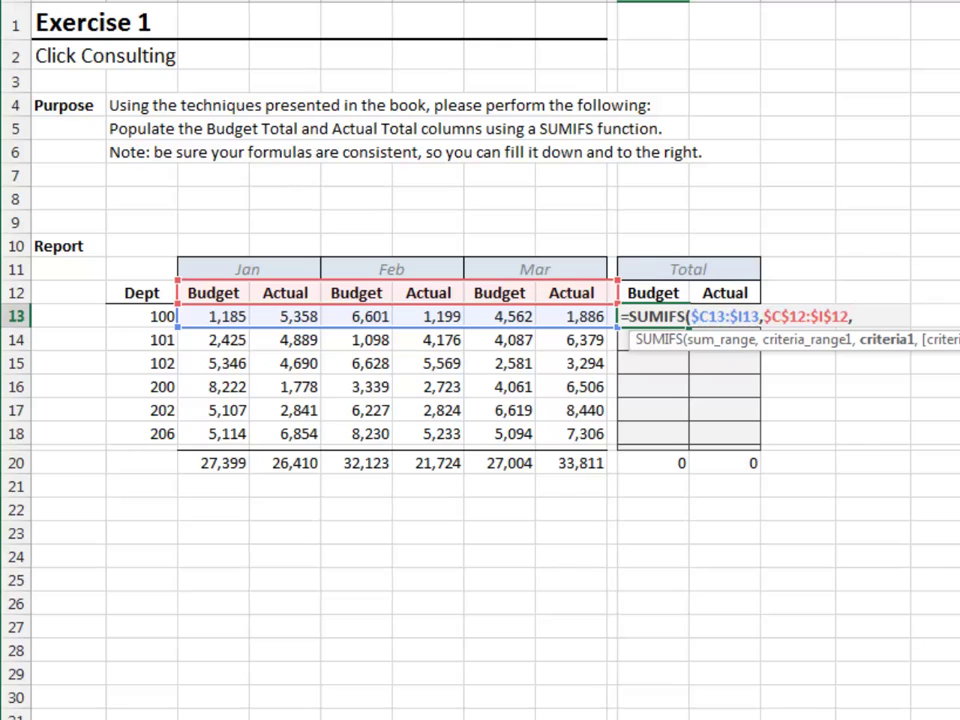
{"action": "key", "text": "Up"}
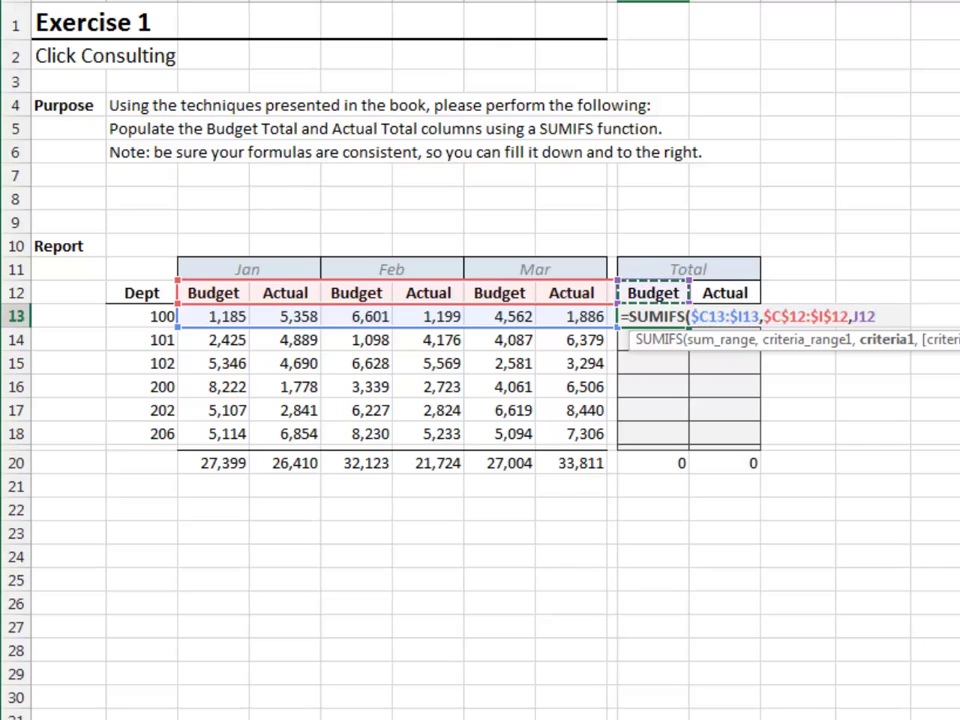
{"action": "key", "text": "F4"}
{"action": "key", "text": "F4"}
{"action": "type", "text": ")"}
{"action": "key", "text": "Return"}
Step: Fill the J13 formula down to row 18 and right into the Actual Total column
{"action": "key", "text": "Up"}
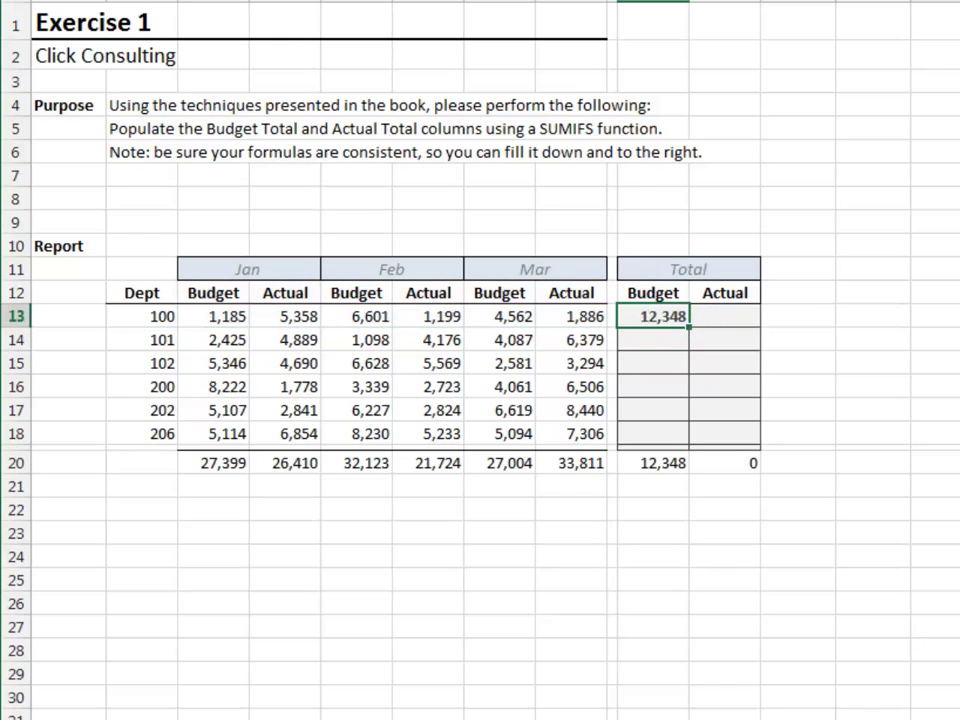
{"action": "key", "text": "shift+Down"}
{"action": "key", "text": "shift+Down"}
{"action": "key", "text": "shift+Down"}
{"action": "key", "text": "shift+Down"}
{"action": "key", "text": "shift+Down"}
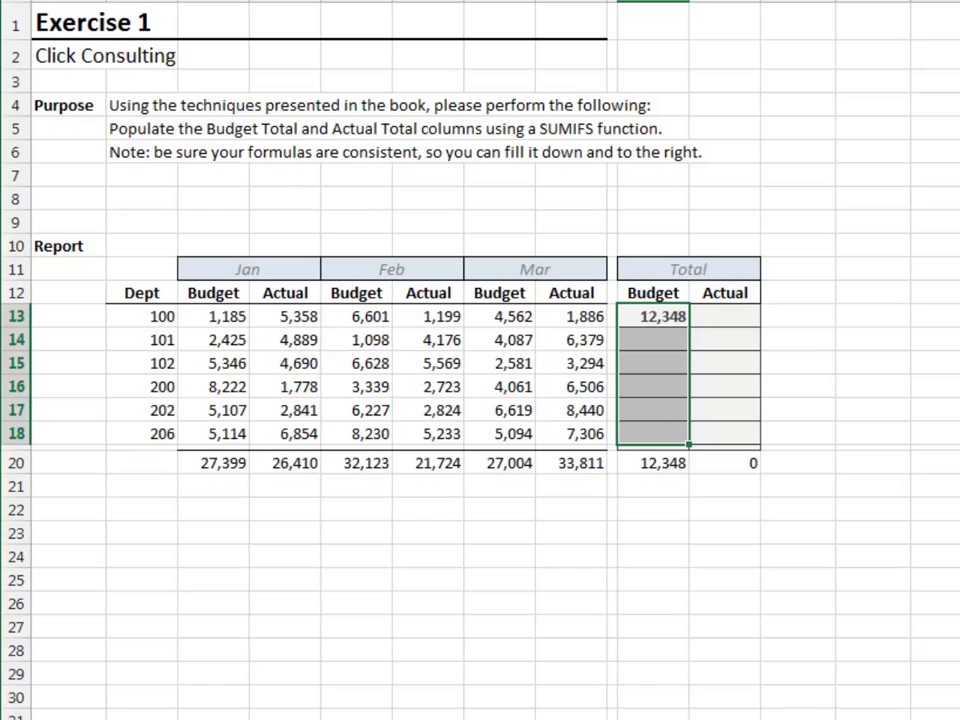
{"action": "key", "text": "ctrl+d"}
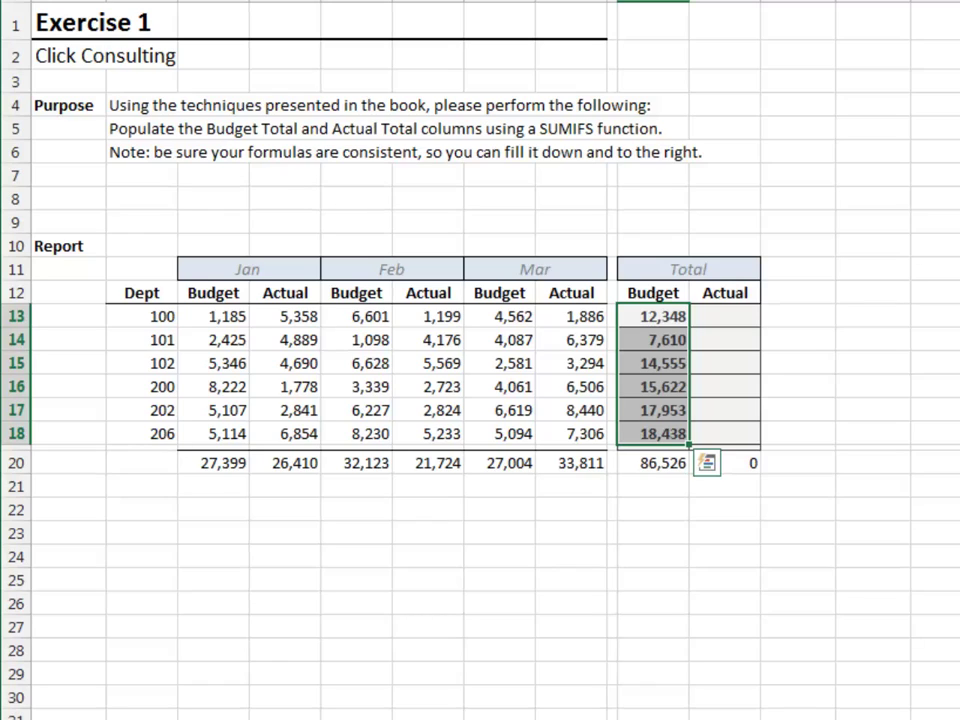
{"action": "key", "text": "shift+Right"}
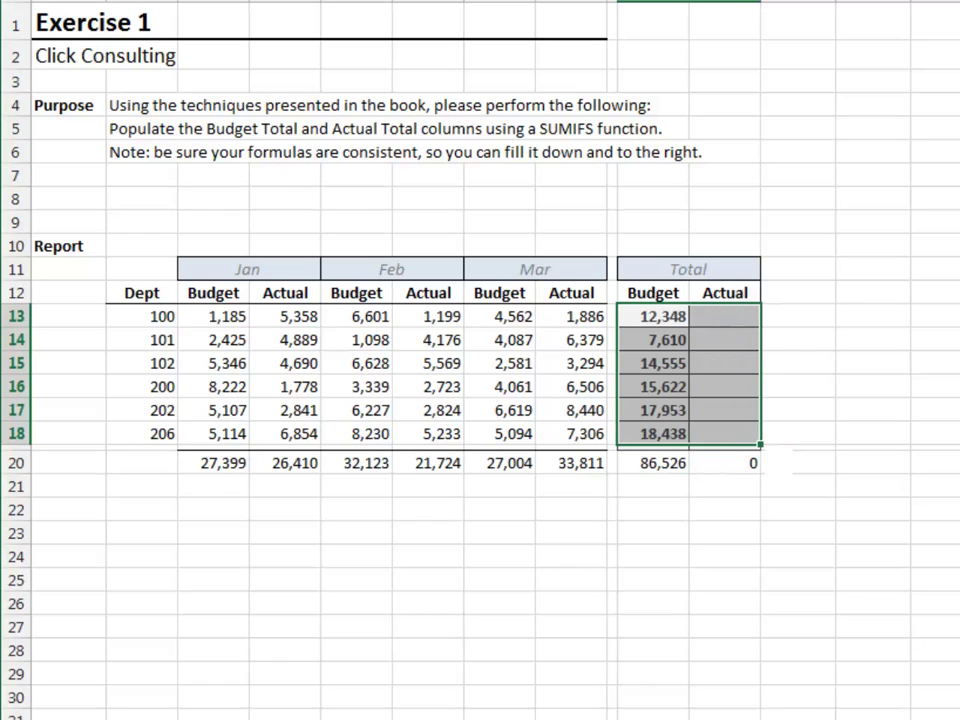
{"action": "key", "text": "ctrl+r"}
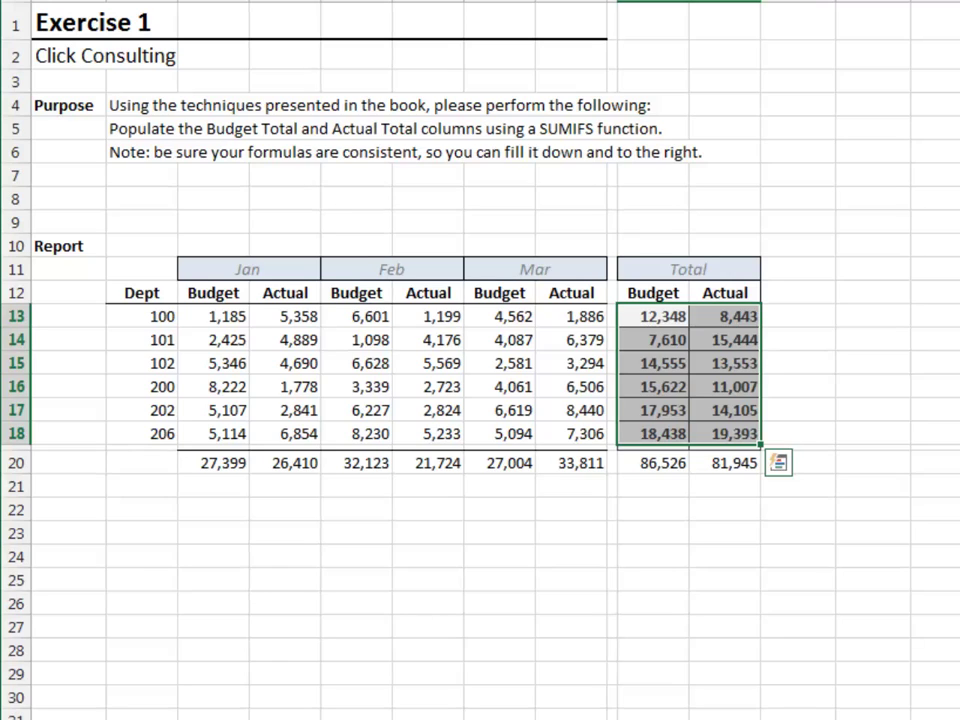
{"action": "left_click", "coordinate": [653, 339]}
{"action": "key", "text": "F2"}
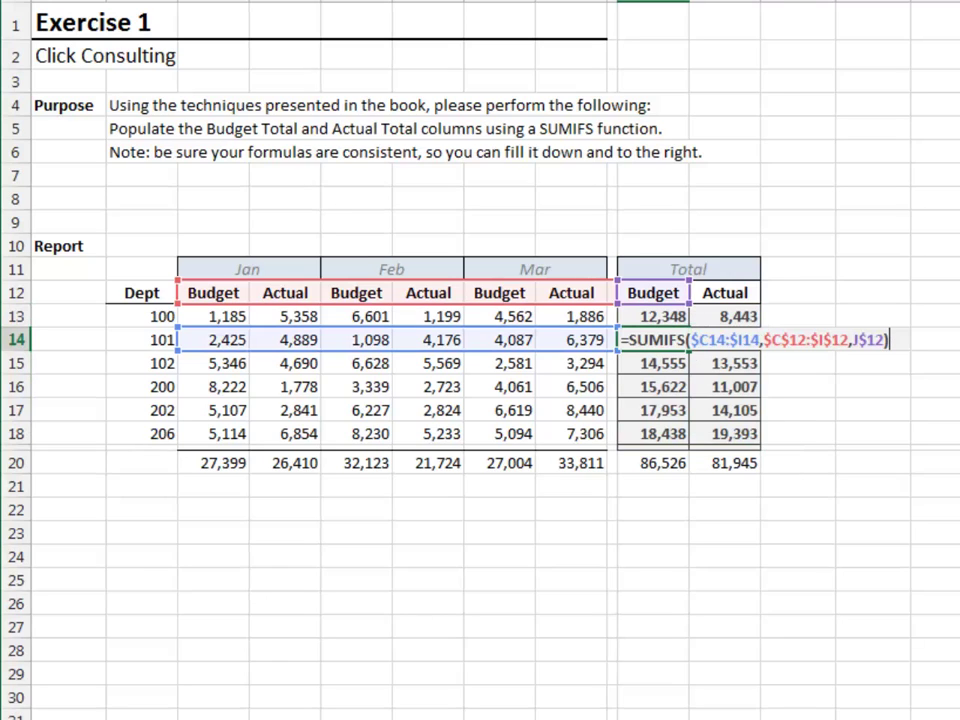
{"action": "key", "text": "Escape"}
{"action": "left_click", "coordinate": [724, 386]}
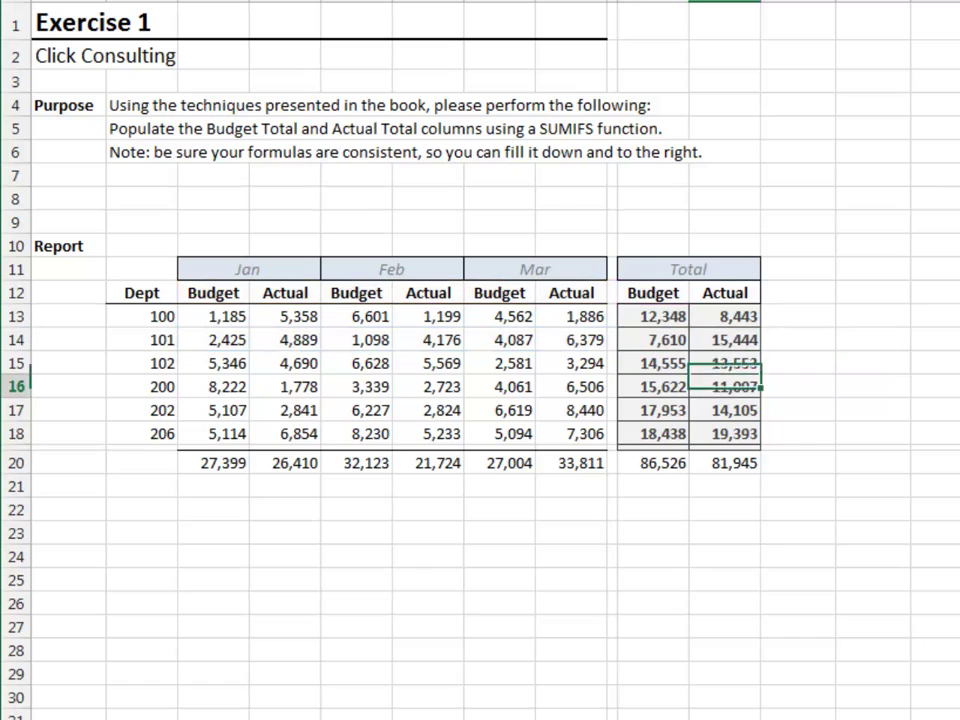
{"action": "key", "text": "F2"}
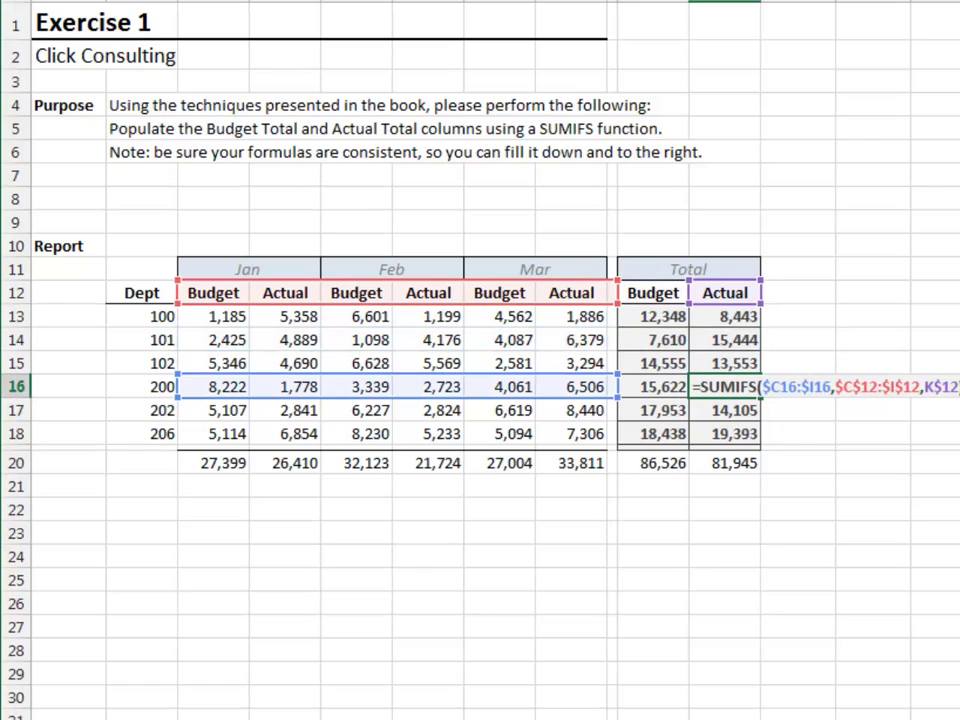
{"action": "key", "text": "Escape"}
{"action": "left_click", "coordinate": [653, 433]}
{"action": "key", "text": "F2"}
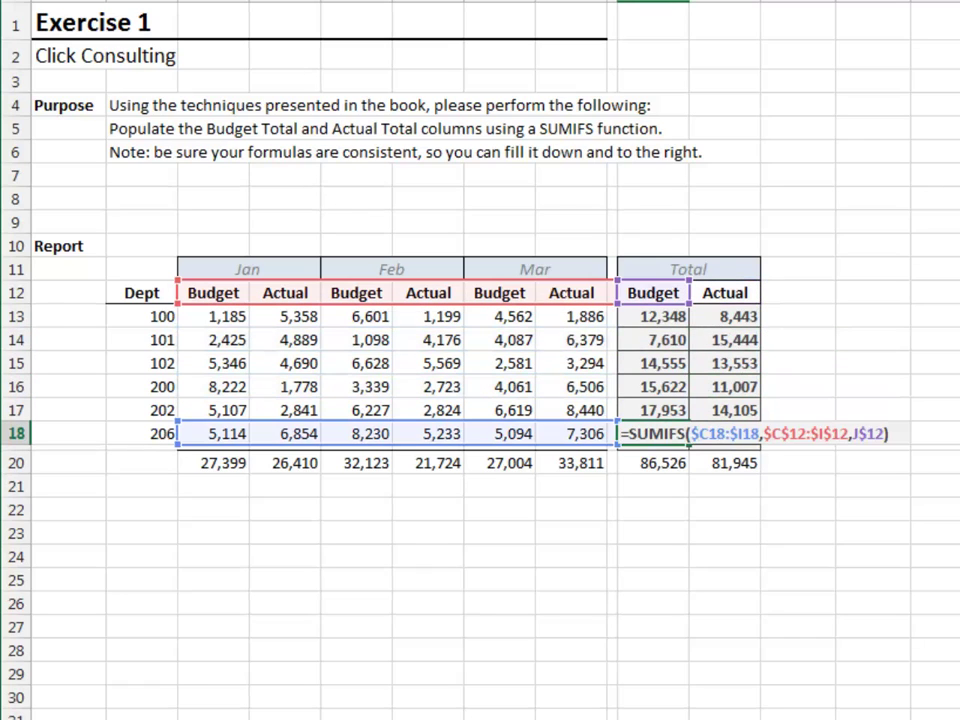
{"action": "key", "text": "Escape"}
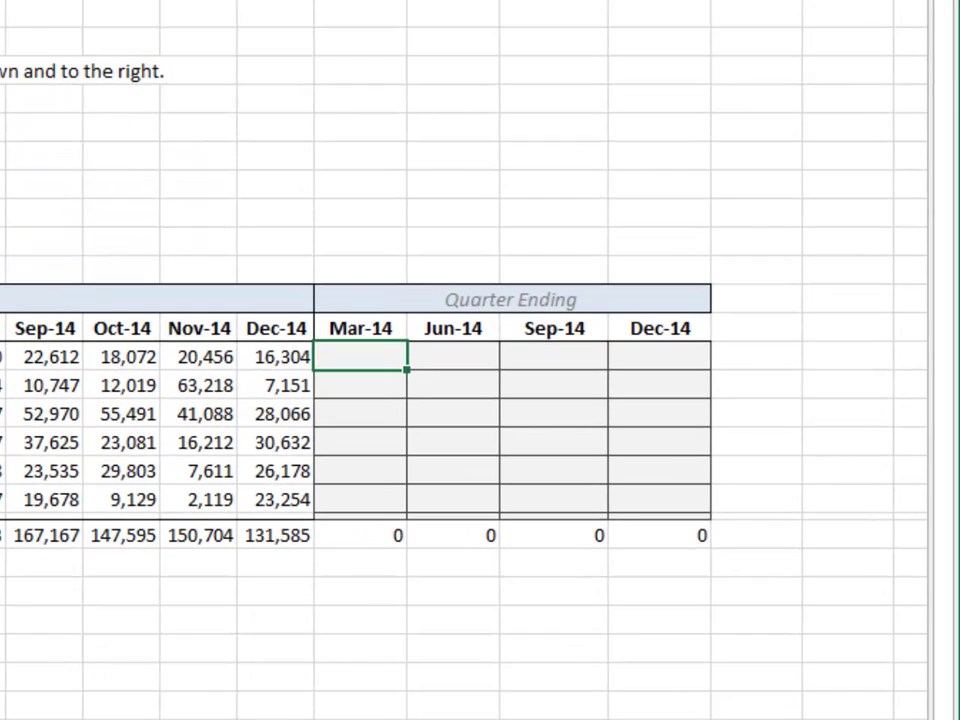
Step: Start a Mar-14 SUMIFS with sum range $C17:$N17 and criteria range $C$16:$N$16
{"action": "type", "text": "=sumifs"}
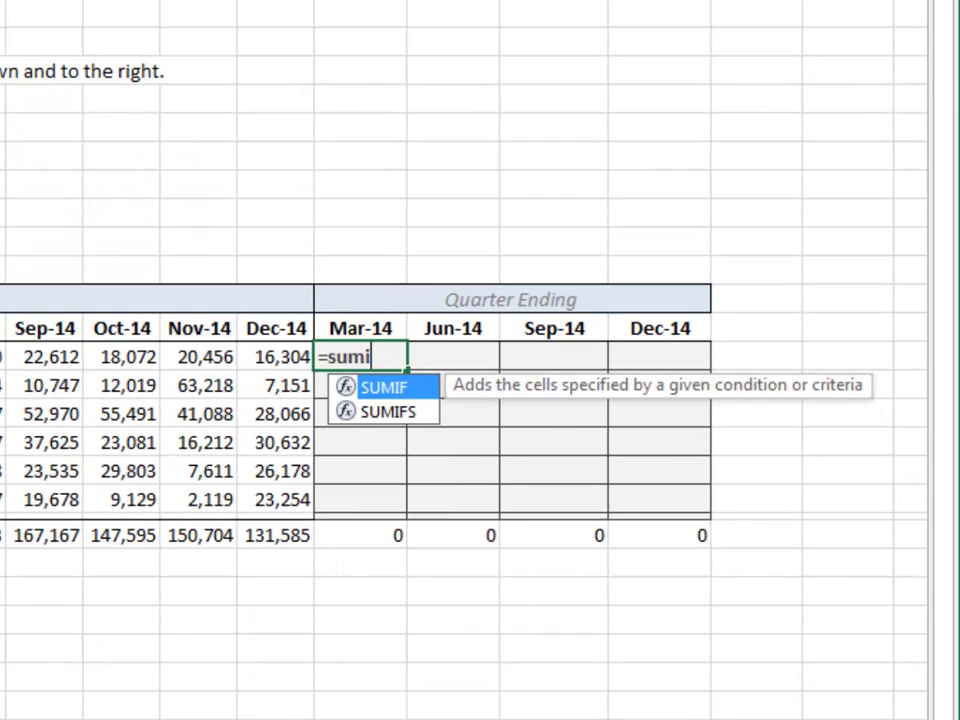
{"action": "key", "text": "Tab"}
{"action": "key", "text": "Left"}
{"action": "key", "text": "ctrl+Left"}
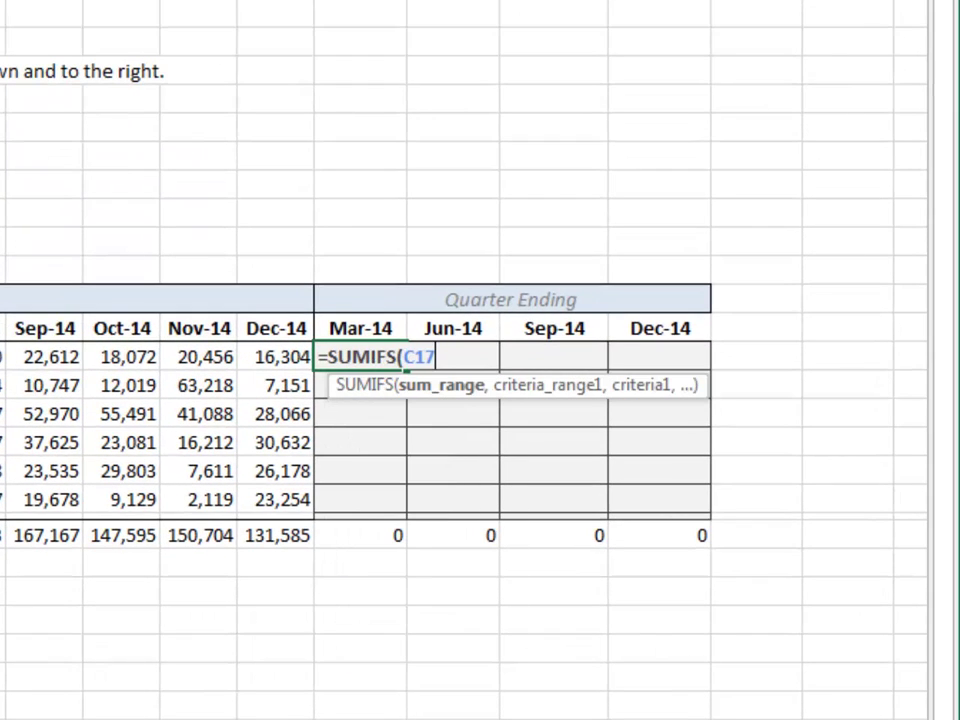
{"action": "key", "text": "ctrl+shift+Right"}
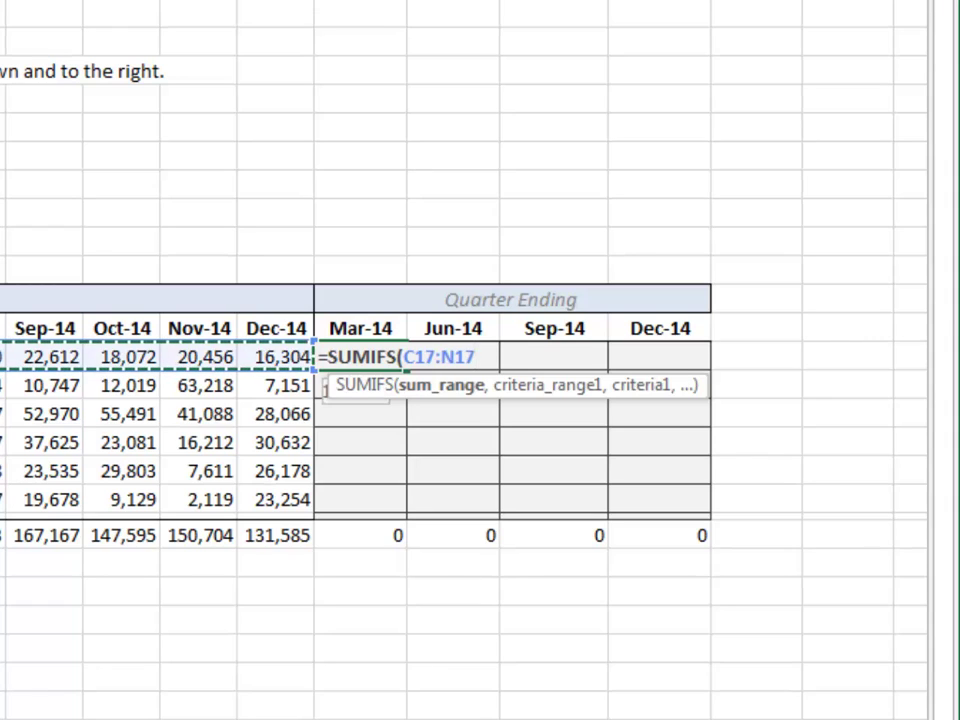
{"action": "key", "text": "F4"}
{"action": "key", "text": "F4"}
{"action": "key", "text": "F4"}
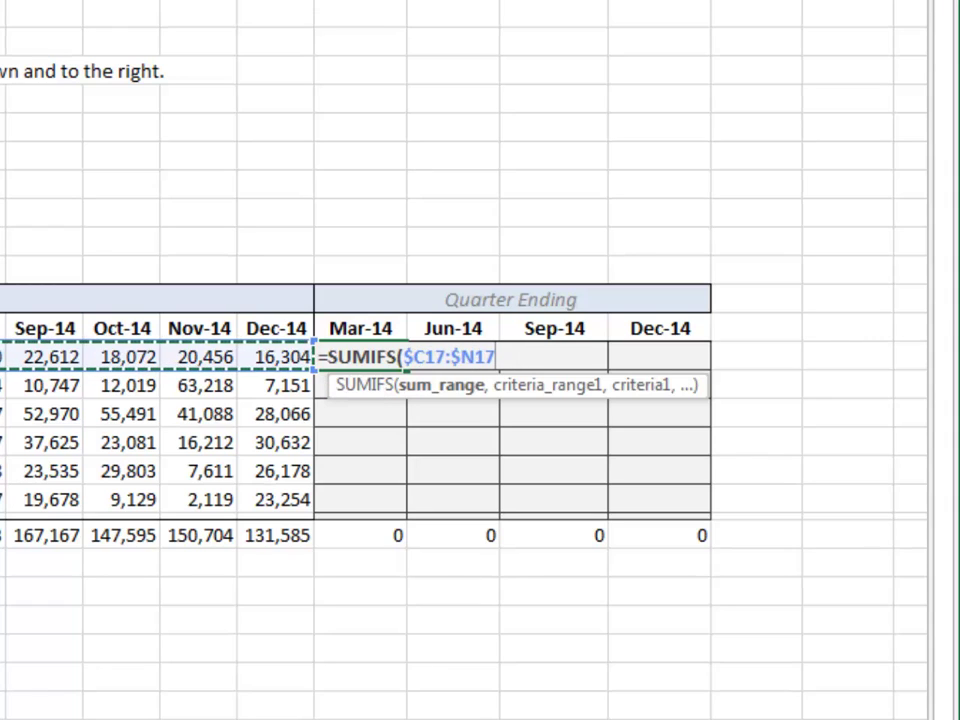
{"action": "type", "text": ","}
{"action": "key", "text": "Up"}
{"action": "key", "text": "ctrl+Left"}
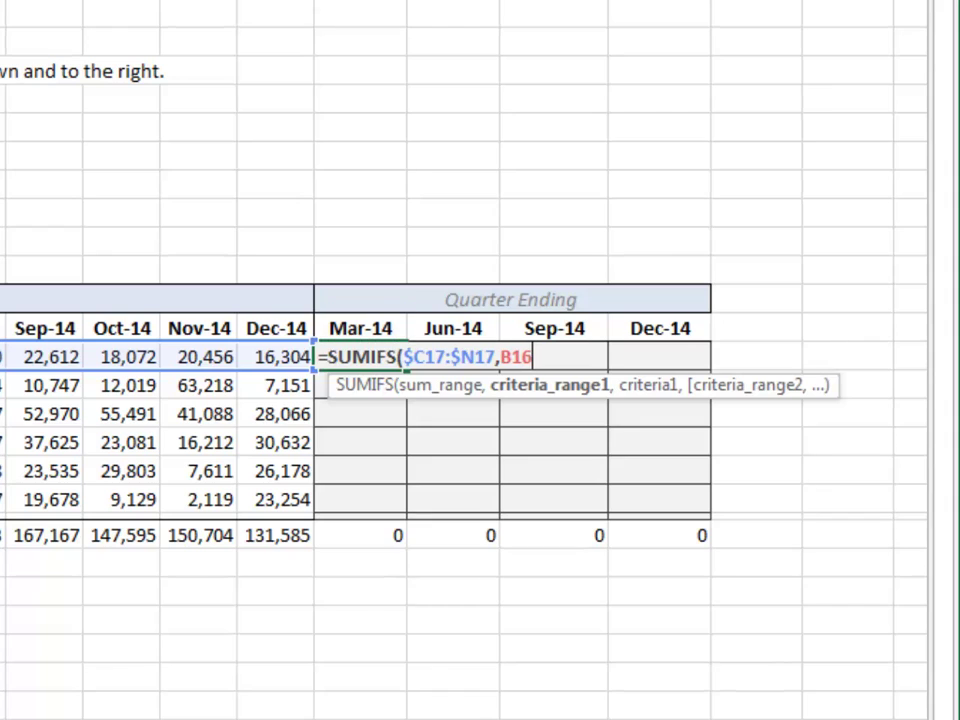
{"action": "left_click_drag", "start_coordinate": [2, 340], "coordinate": [312, 345]}
{"action": "key", "text": "F4"}
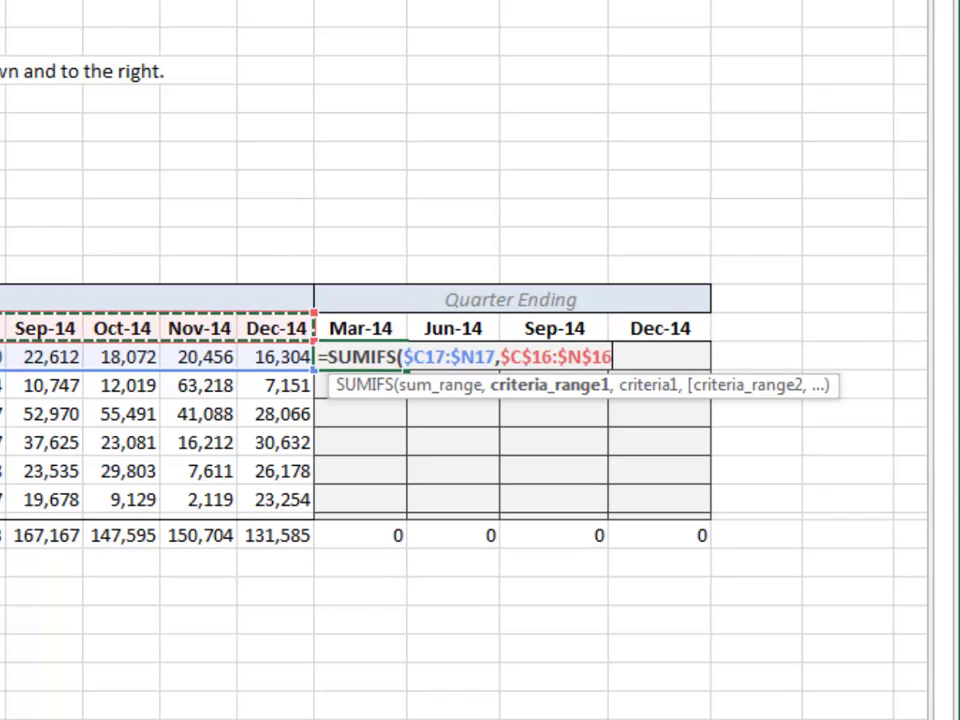
Step: Add the start-date condition ">="&EOMONTH(O$16,-3)+1 to the quarter formula
{"action": "type", "text": ","}
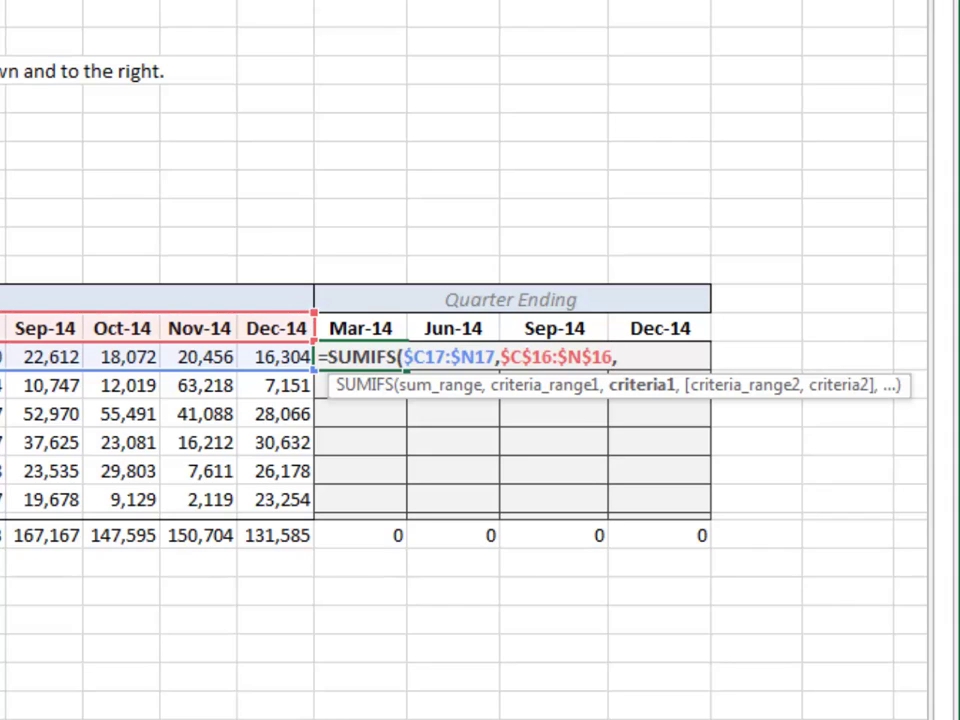
{"action": "type", "text": "\">=\"&eom"}
{"action": "key", "text": "Tab"}
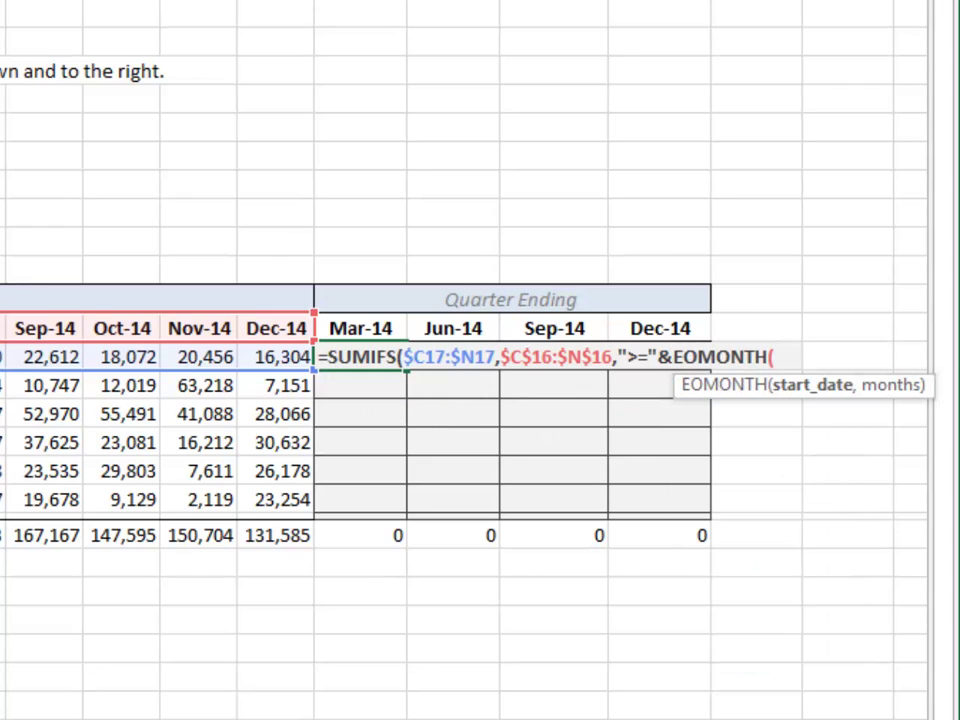
{"action": "left_click", "coordinate": [360, 328]}
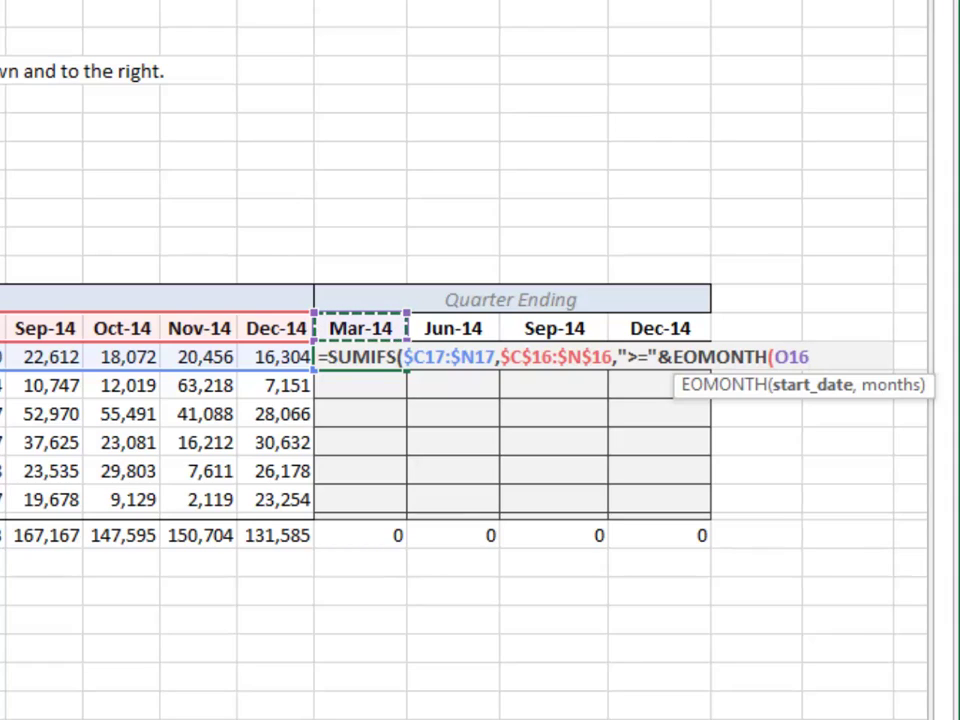
{"action": "key", "text": "F4"}
{"action": "key", "text": "F4"}
{"action": "type", "text": ",-3)+1,"}
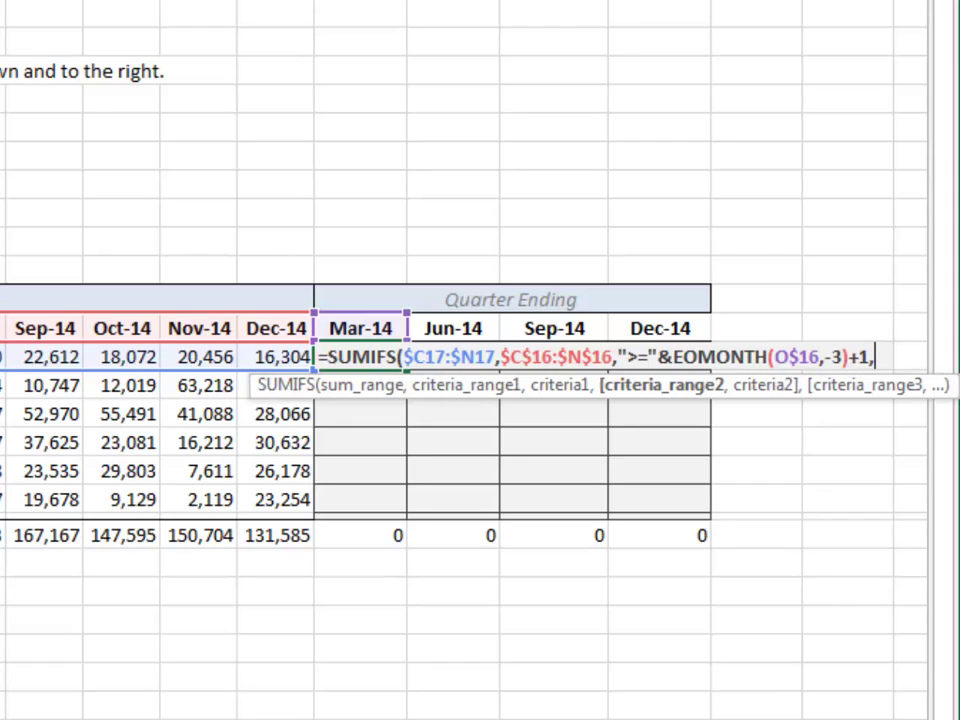
Step: Add the second criteria range $C$16:$N$16 to the quarter formula
{"action": "key", "text": "Up"}
{"action": "key", "text": "ctrl+Left"}
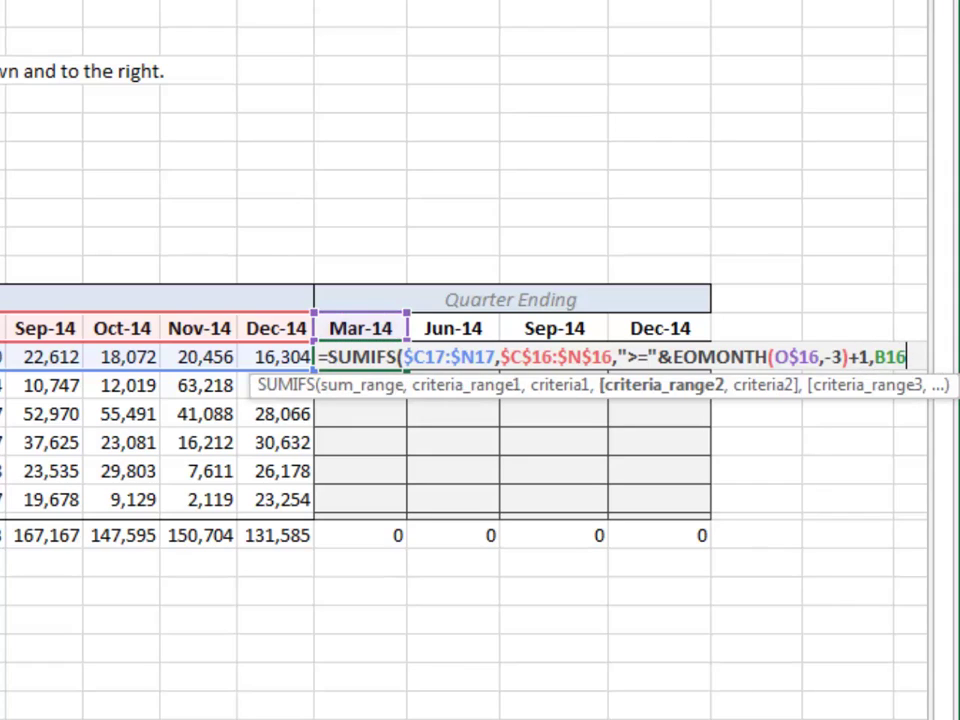
{"action": "key", "text": "Right"}
{"action": "type", "text": ":"}
{"action": "key", "text": "shift+Right"}
{"action": "key", "text": "shift+Right"}
{"action": "key", "text": "shift+Right"}
{"action": "key", "text": "shift+Right"}
{"action": "key", "text": "shift+Right"}
{"action": "key", "text": "shift+Right"}
{"action": "key", "text": "shift+Right"}
{"action": "key", "text": "shift+Right"}
{"action": "key", "text": "shift+Right"}
{"action": "key", "text": "shift+Right"}
{"action": "key", "text": "shift+Right"}
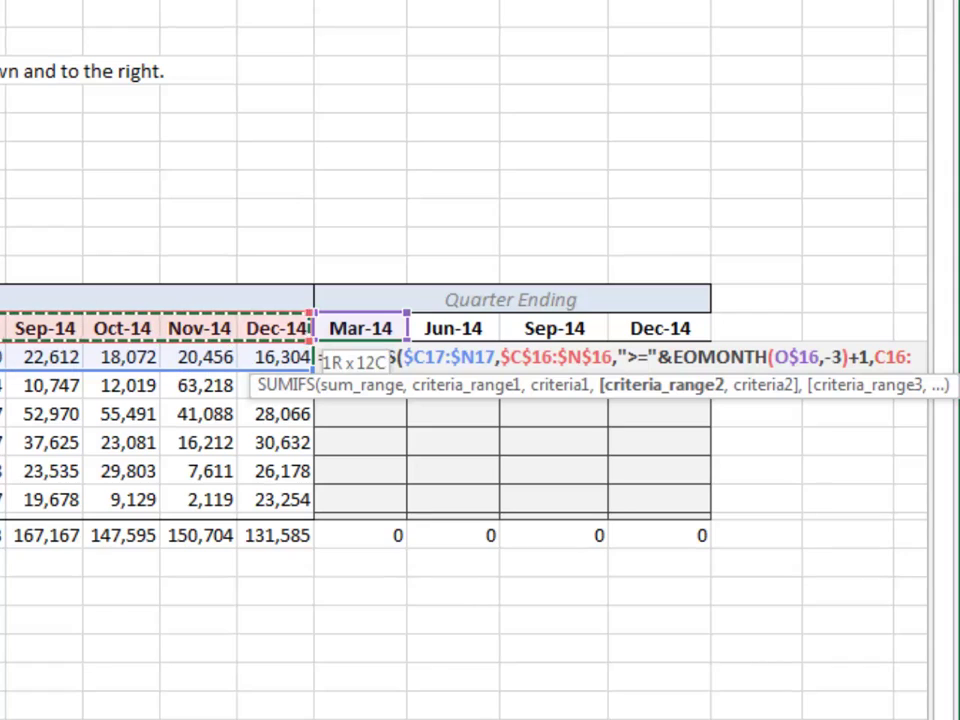
{"action": "key", "text": "F4"}
Step: Add the "<="&EOMONTH(O$16,0) condition, enter it for 74,278, and select the Mar-14 column
{"action": "type", "text": ",\""}
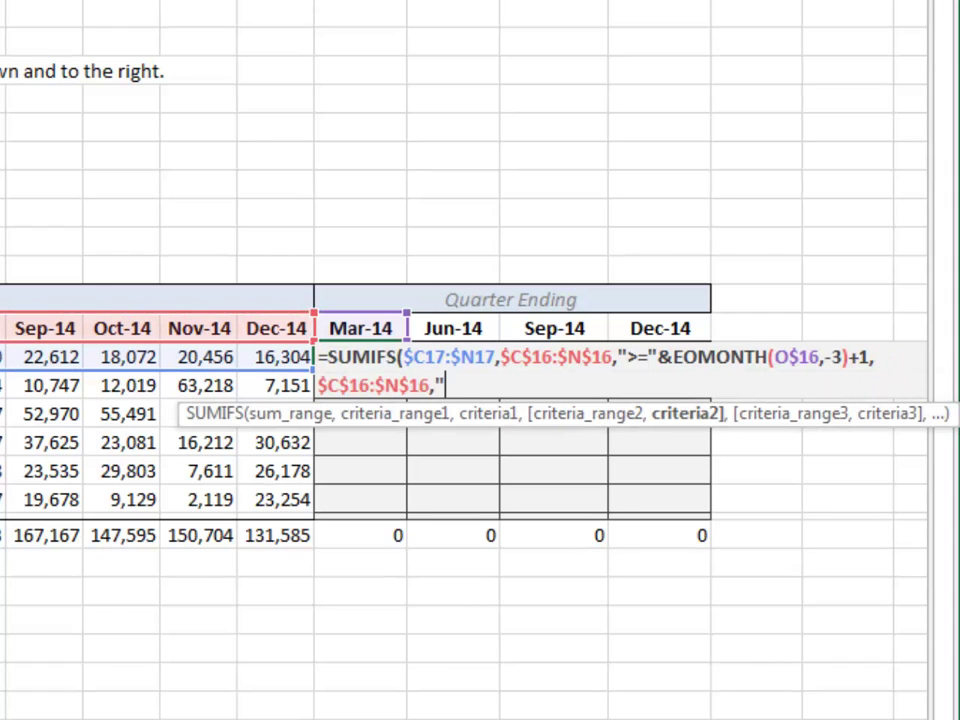
{"action": "type", "text": "<=\"&eom"}
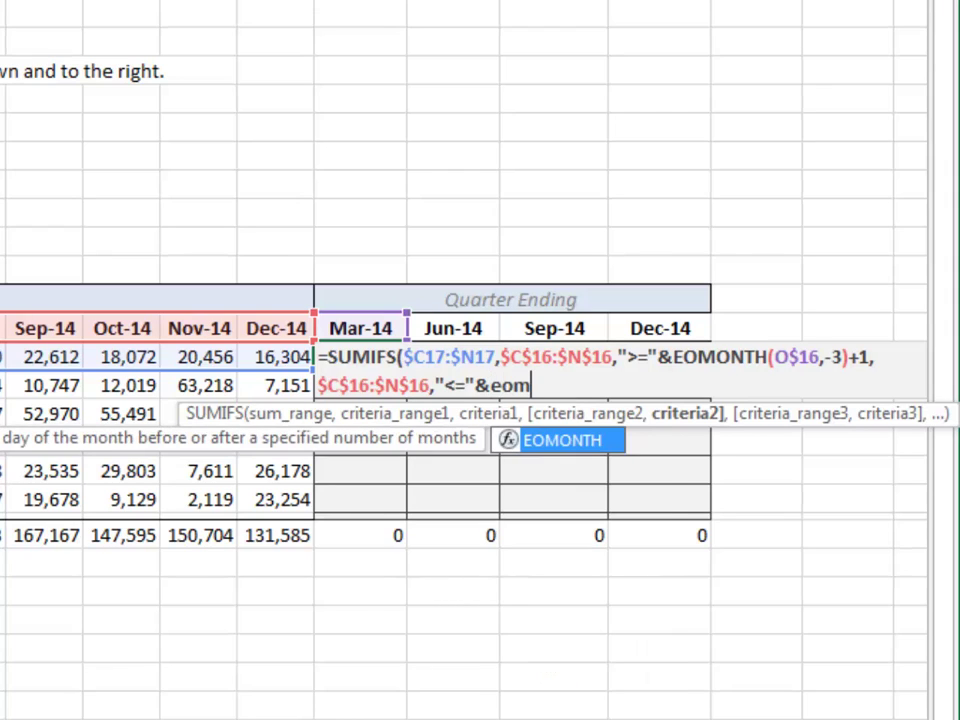
{"action": "key", "text": "Tab"}
{"action": "key", "text": "Up"}
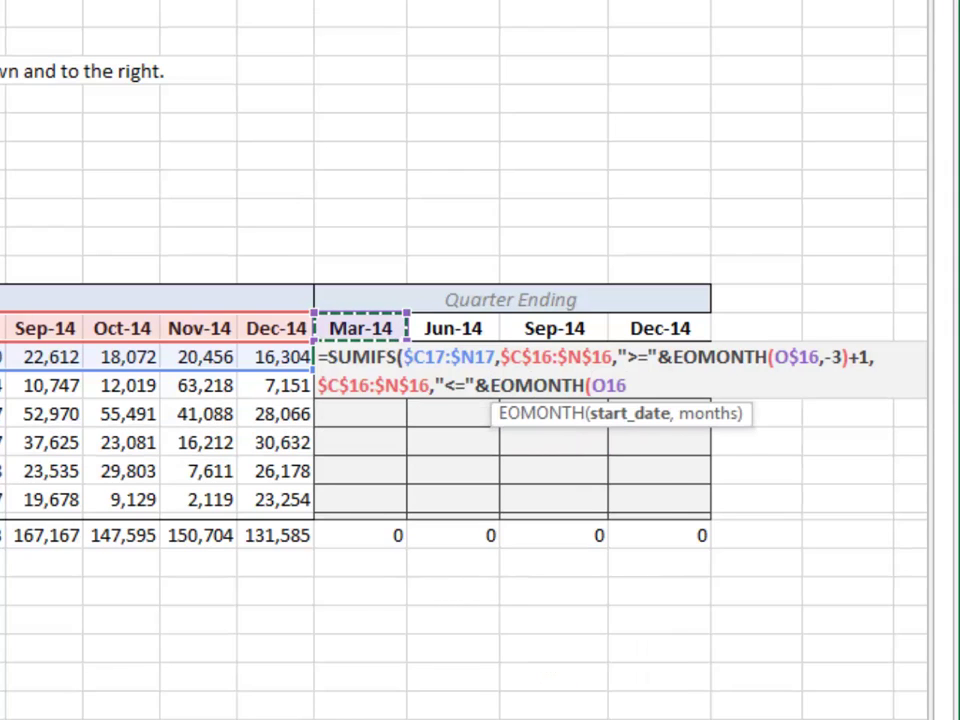
{"action": "key", "text": "F4"}
{"action": "key", "text": "F4"}
{"action": "type", "text": ",0"}
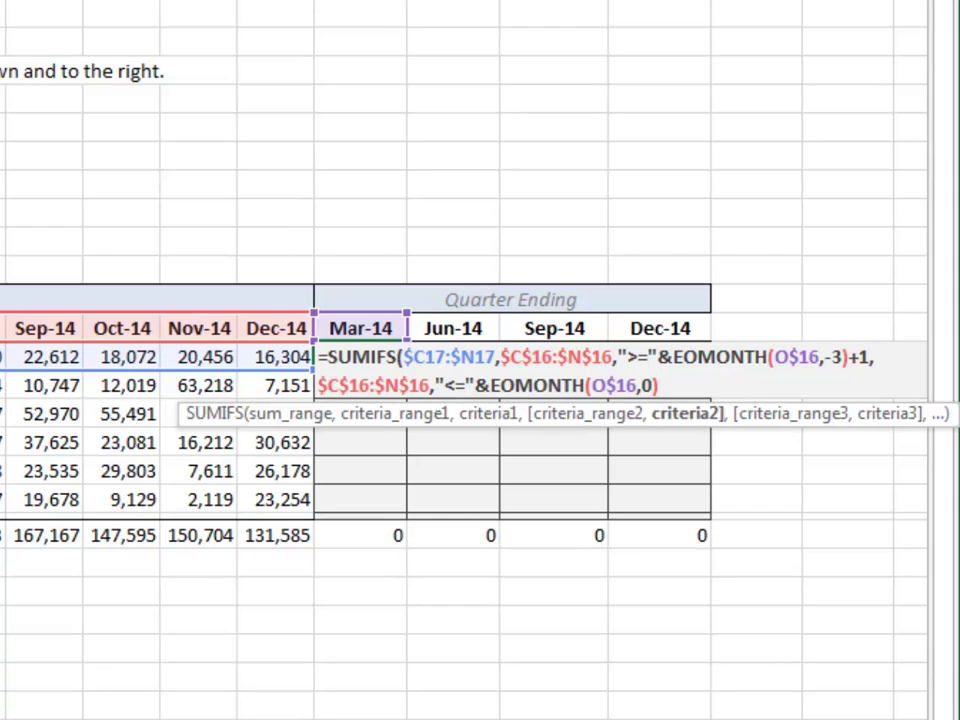
{"action": "type", "text": ")"}
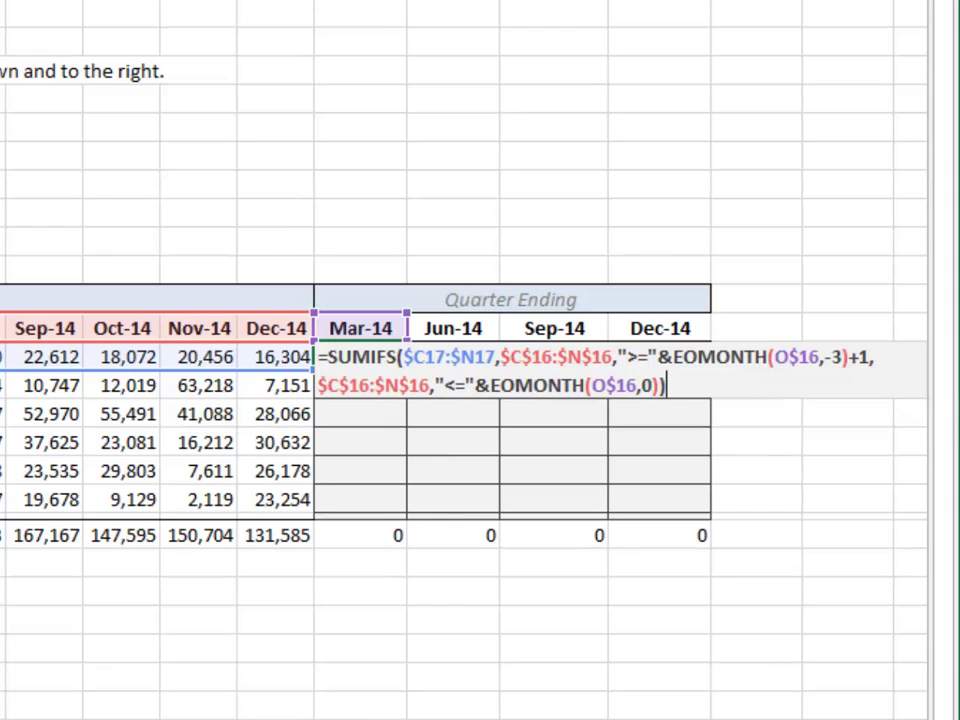
{"action": "key", "text": "Return"}
{"action": "key", "text": "Up"}
{"action": "key", "text": "shift+Down"}
{"action": "key", "text": "shift+Down"}
{"action": "key", "text": "shift+Down"}
{"action": "key", "text": "shift+Down"}
{"action": "key", "text": "shift+Down"}
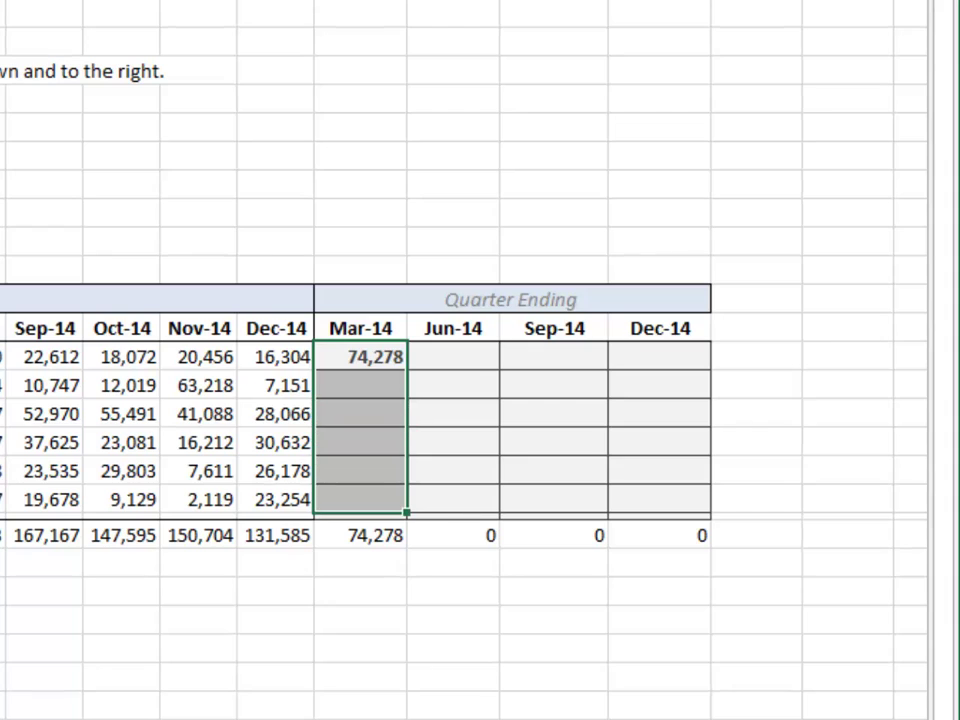
Step: Fill the quarter formula down the Mar-14 column and across to Dec-14
{"action": "key", "text": "ctrl+d"}
{"action": "key", "text": "shift+Right"}
{"action": "key", "text": "shift+Right"}
{"action": "key", "text": "shift+Right"}
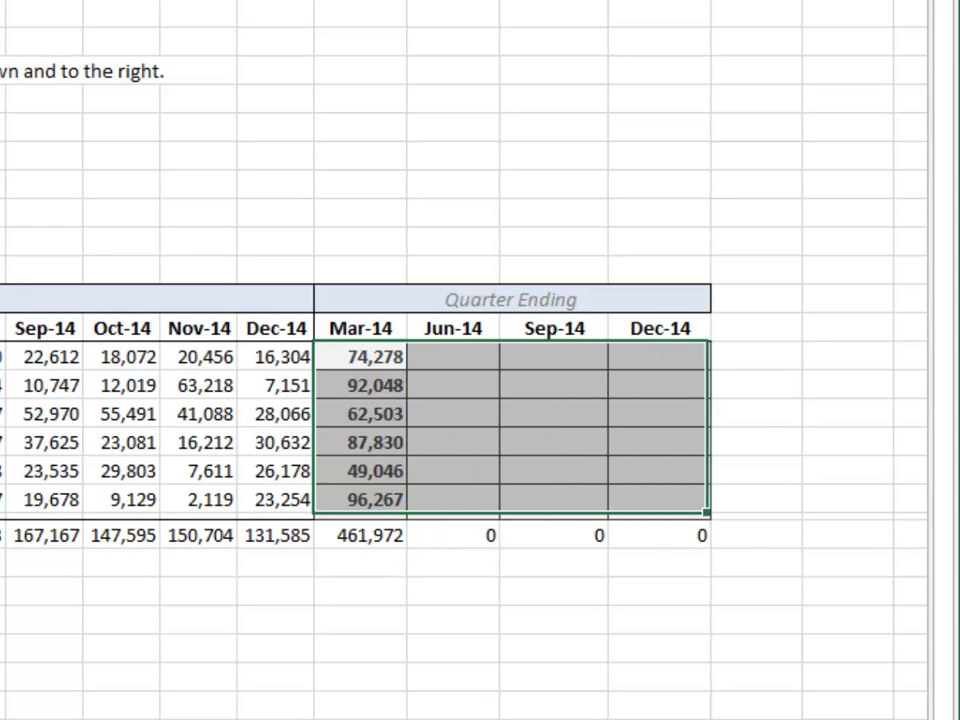
{"action": "key", "text": "ctrl+r"}
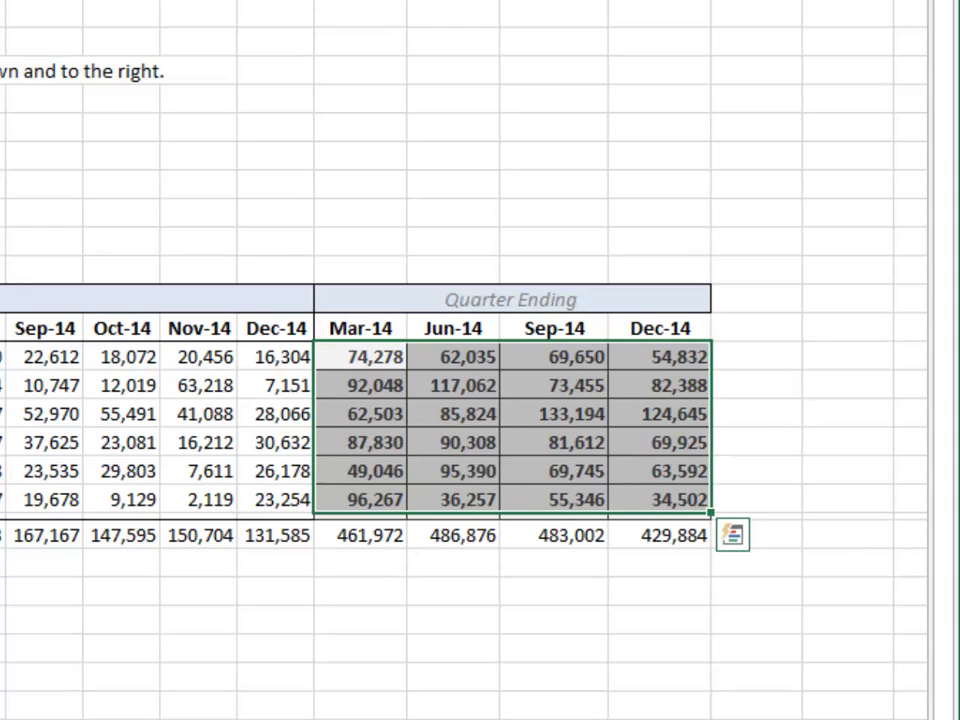
Step: Spot-check the copied formulas in the Mar-14, Sep-14 and Dec-14 columns
{"action": "left_click", "coordinate": [360, 385]}
{"action": "key", "text": "F2"}
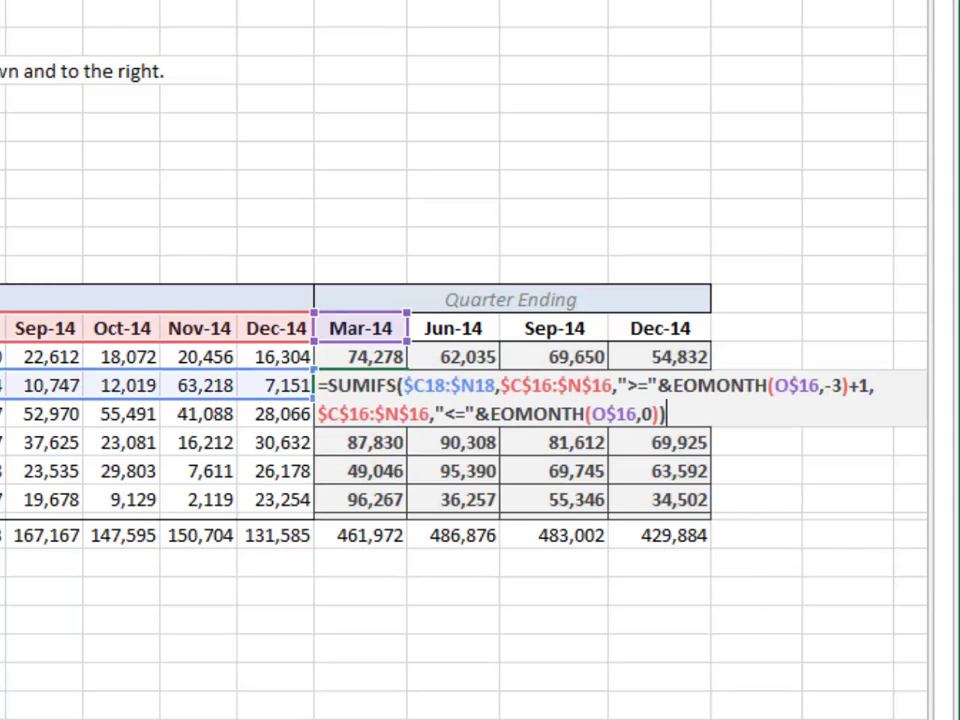
{"action": "left_click", "coordinate": [453, 385]}
{"action": "left_click", "coordinate": [554, 413]}
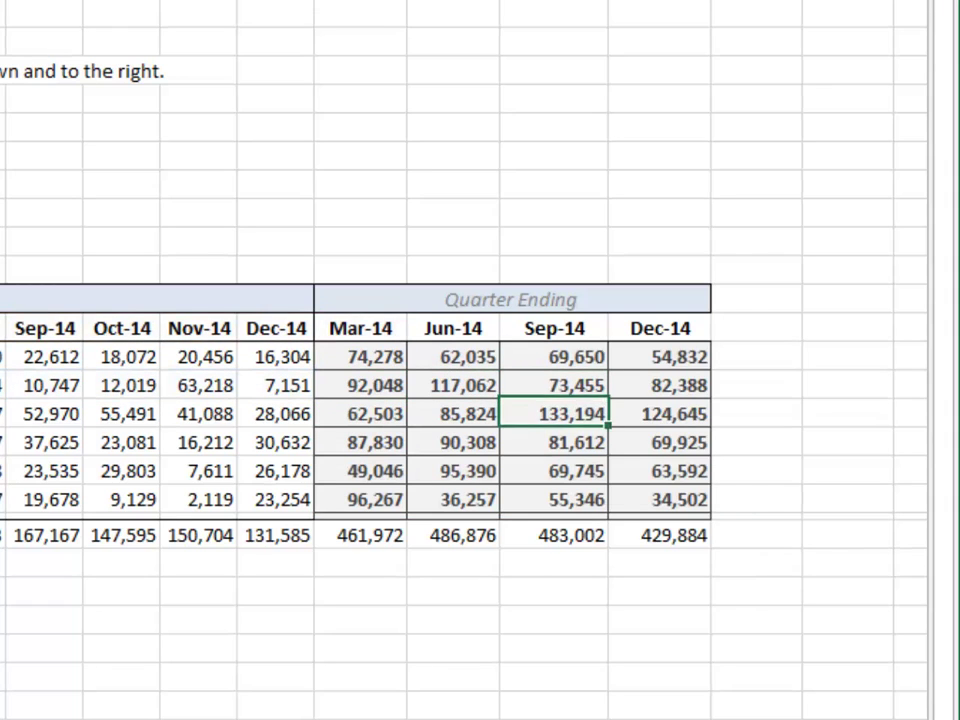
{"action": "key", "text": "F2"}
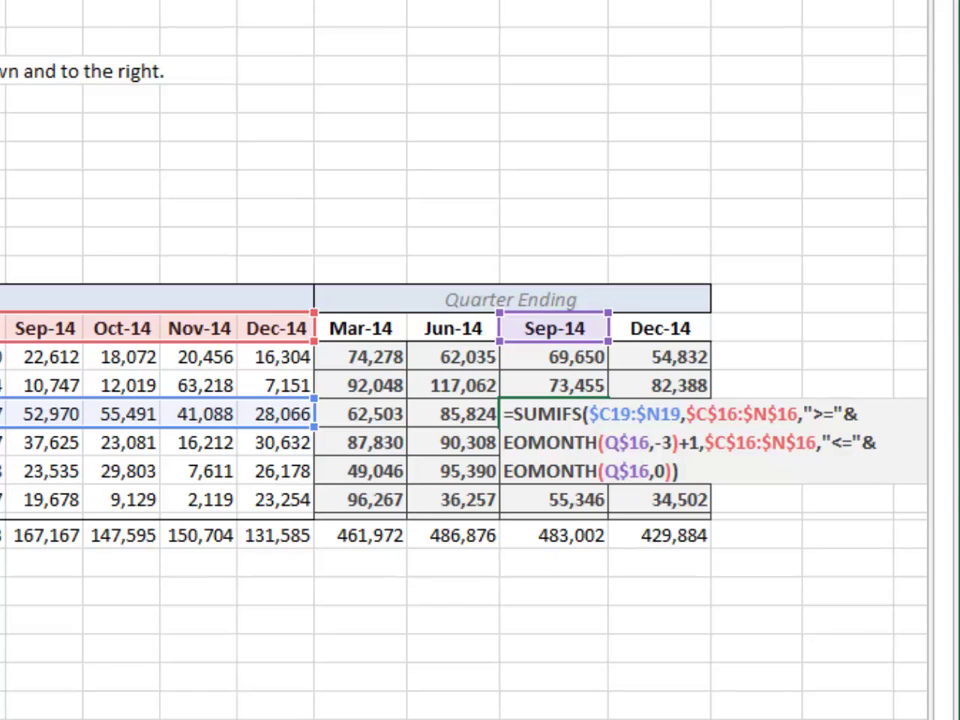
{"action": "key", "text": "Return"}
{"action": "left_click", "coordinate": [660, 470]}
{"action": "key", "text": "F2"}
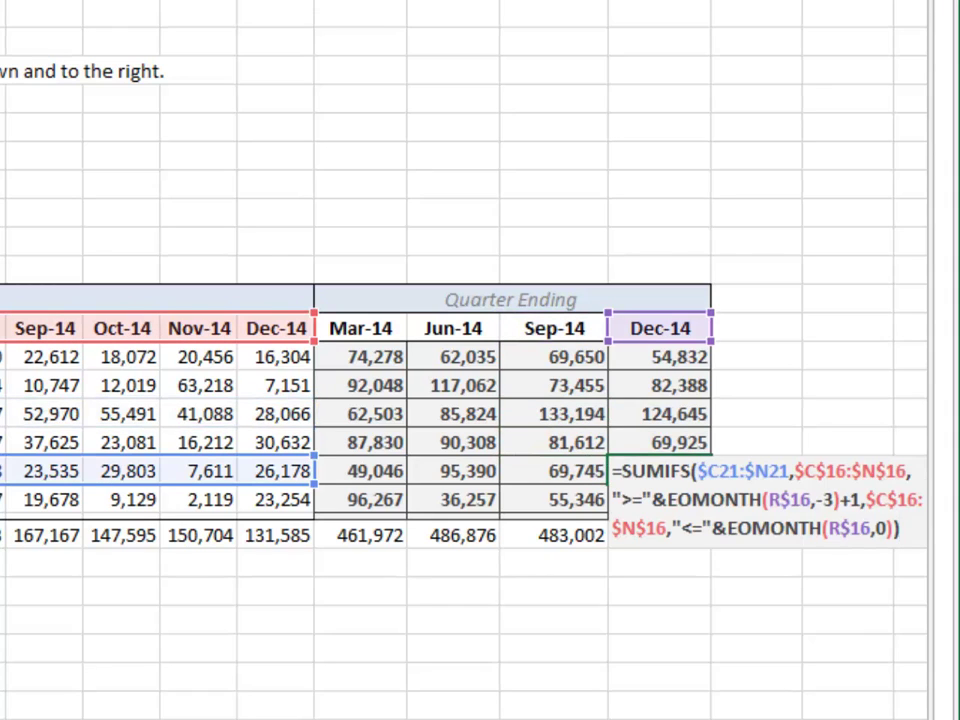
{"action": "key", "text": "Escape"}
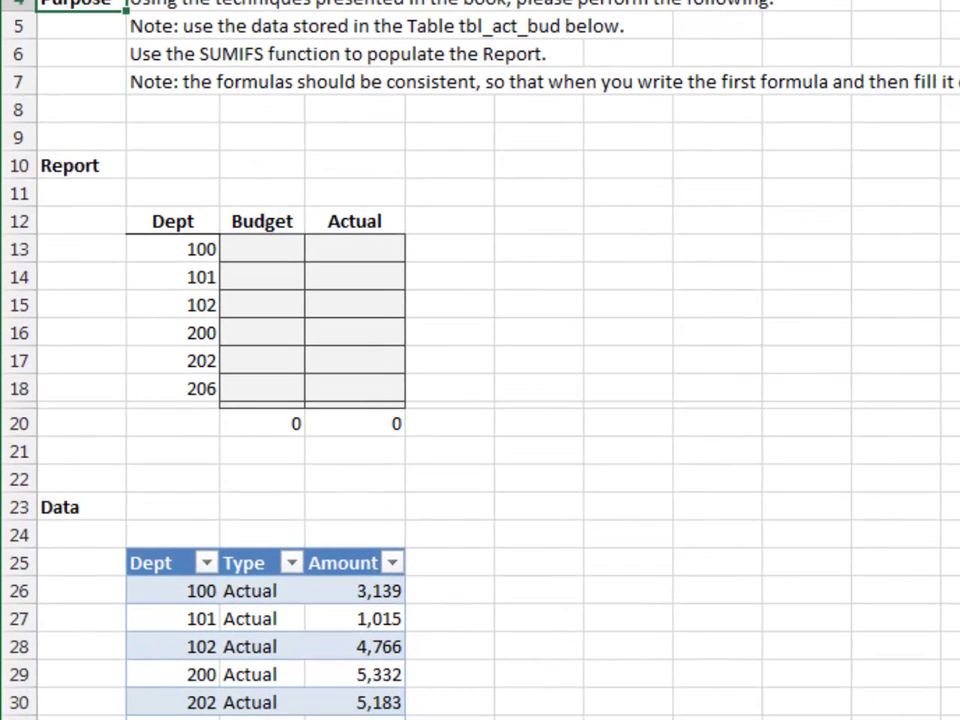
Step: Select Dept 100's Budget cell and scroll through tbl_act_bud to review its Actual and Budget rows
{"action": "left_click", "coordinate": [80, 165]}
{"action": "key", "text": "Right"}
{"action": "key", "text": "Right"}
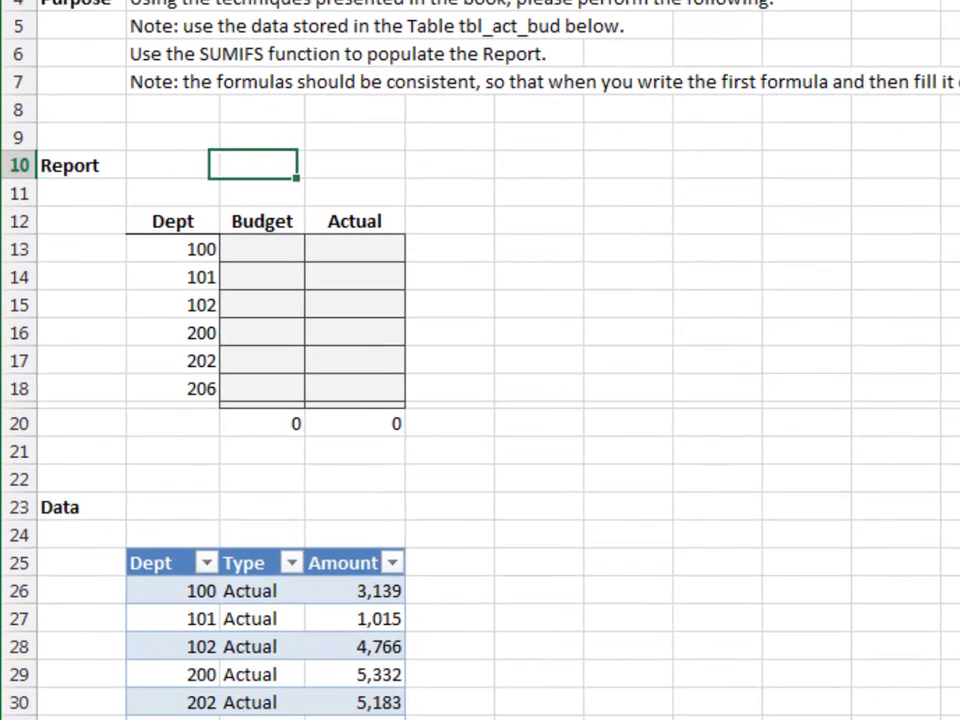
{"action": "key", "text": "Down"}
{"action": "key", "text": "Down"}
{"action": "key", "text": "Down"}
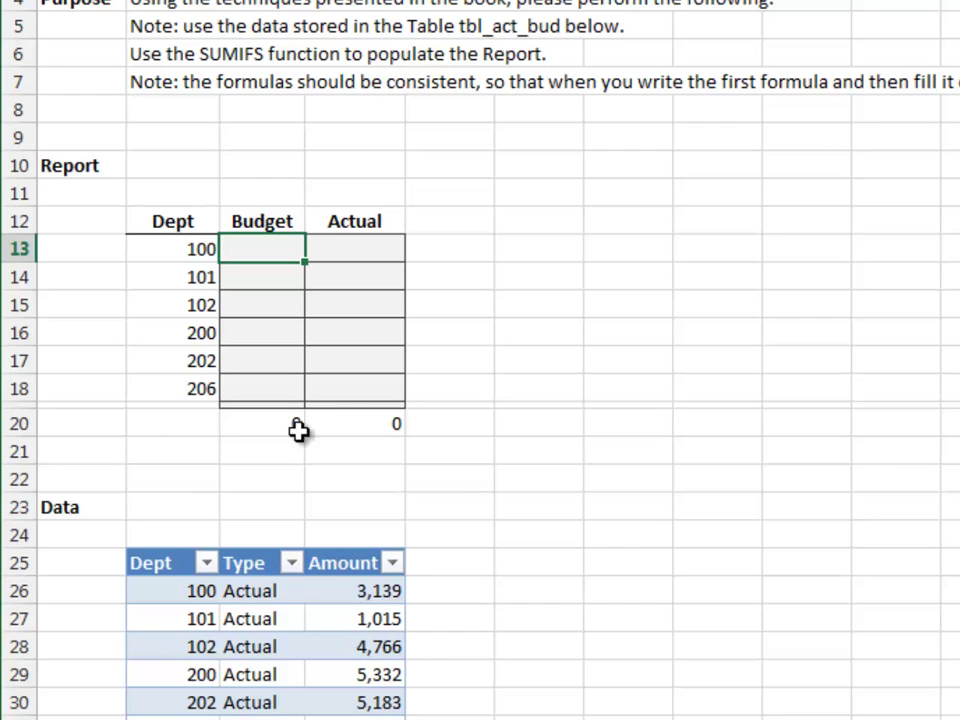
{"action": "scroll", "coordinate": [414, 416], "scroll_direction": "down", "scroll_amount": 5}
{"action": "scroll", "coordinate": [421, 410], "scroll_direction": "down", "scroll_amount": 6}
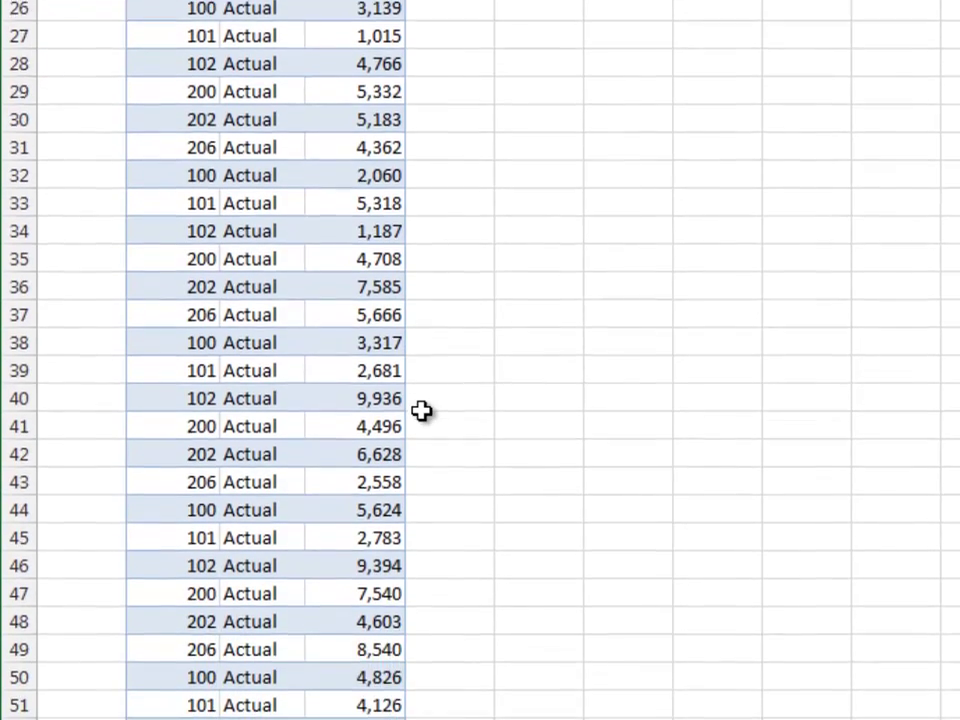
{"action": "scroll", "coordinate": [424, 411], "scroll_direction": "down", "scroll_amount": 4}
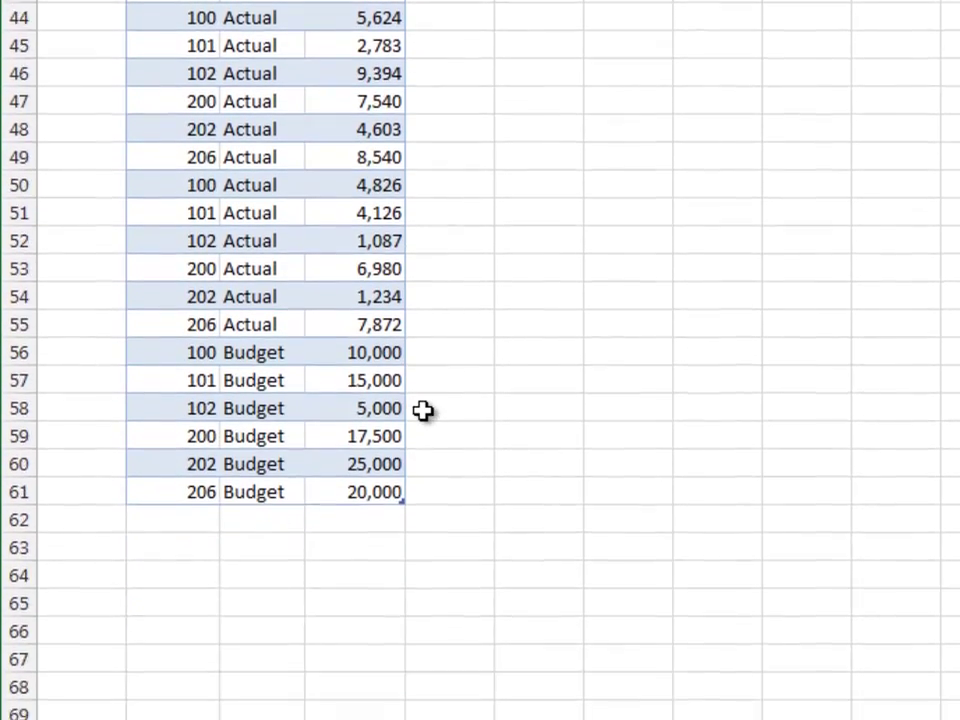
{"action": "scroll", "coordinate": [421, 411], "scroll_direction": "up", "scroll_amount": 2}
{"action": "scroll", "coordinate": [421, 411], "scroll_direction": "up", "scroll_amount": 11}
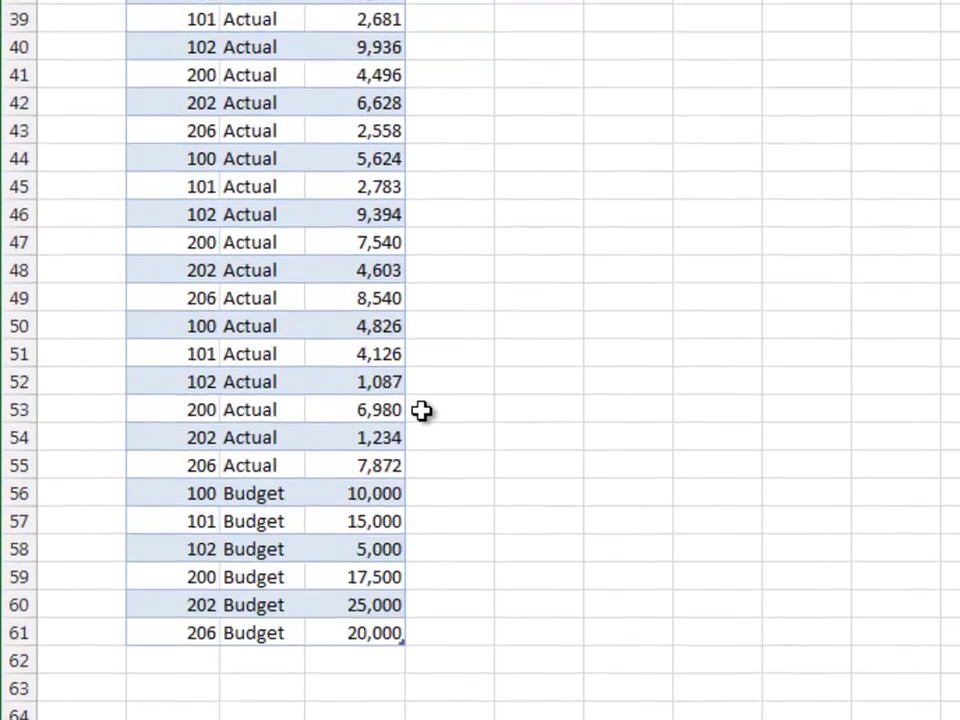
{"action": "scroll", "coordinate": [421, 410], "scroll_direction": "up", "scroll_amount": 1}
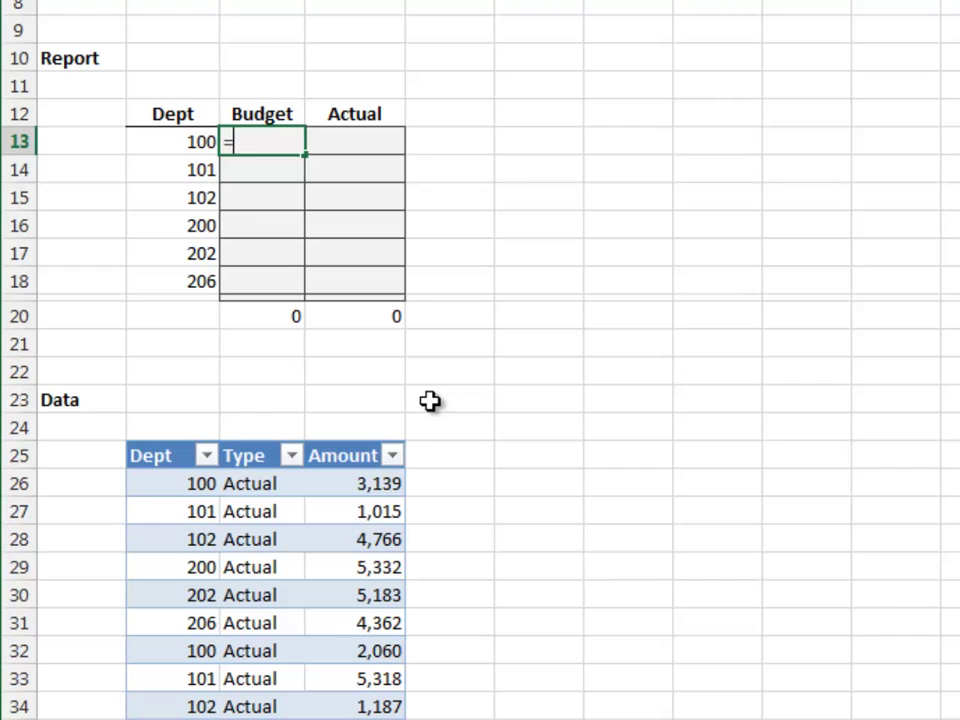
Step: Start a SUMIFS summing tbl_act_bud[Amount]
{"action": "type", "text": "sumif"}
{"action": "key", "text": "Down"}
{"action": "key", "text": "Tab"}
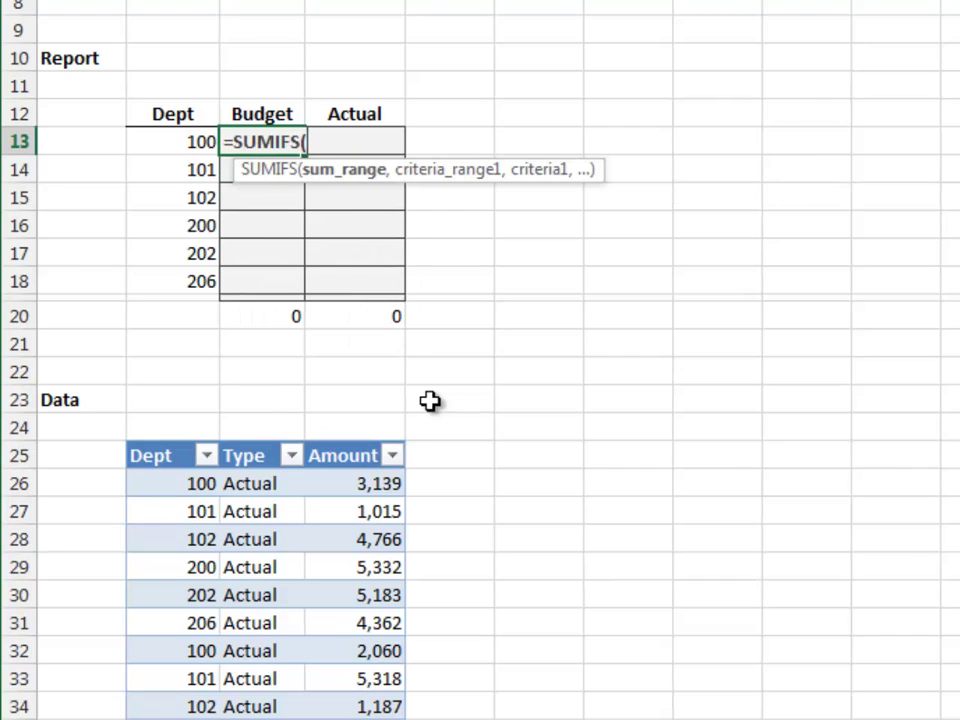
{"action": "type", "text": "tbl"}
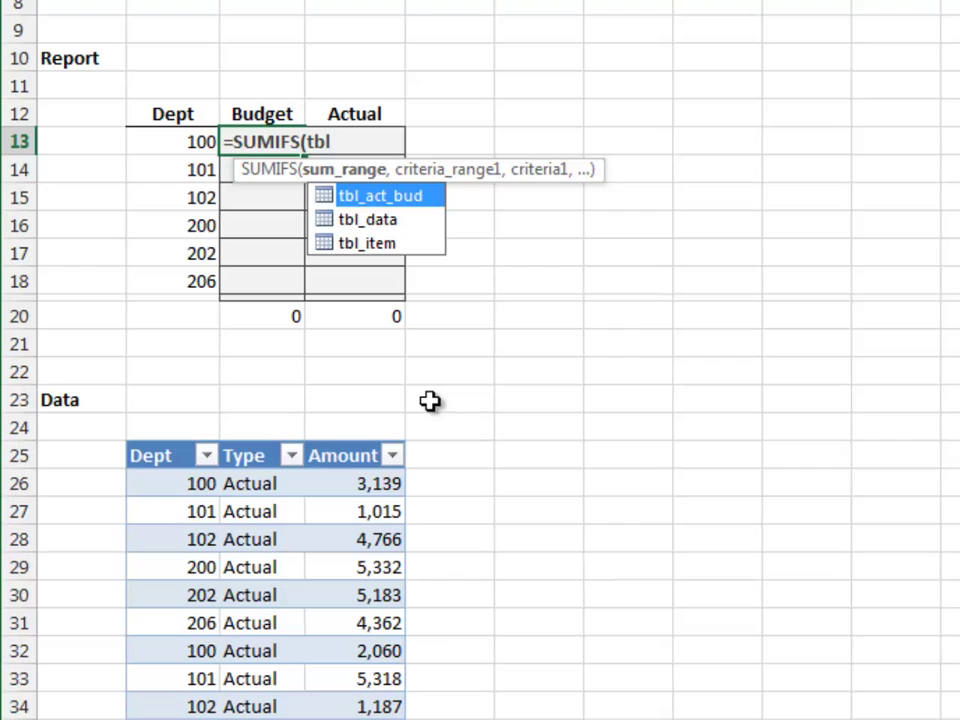
{"action": "key", "text": "Tab"}
{"action": "type", "text": "["}
{"action": "key", "text": "Down"}
{"action": "key", "text": "Down"}
{"action": "key", "text": "Tab"}
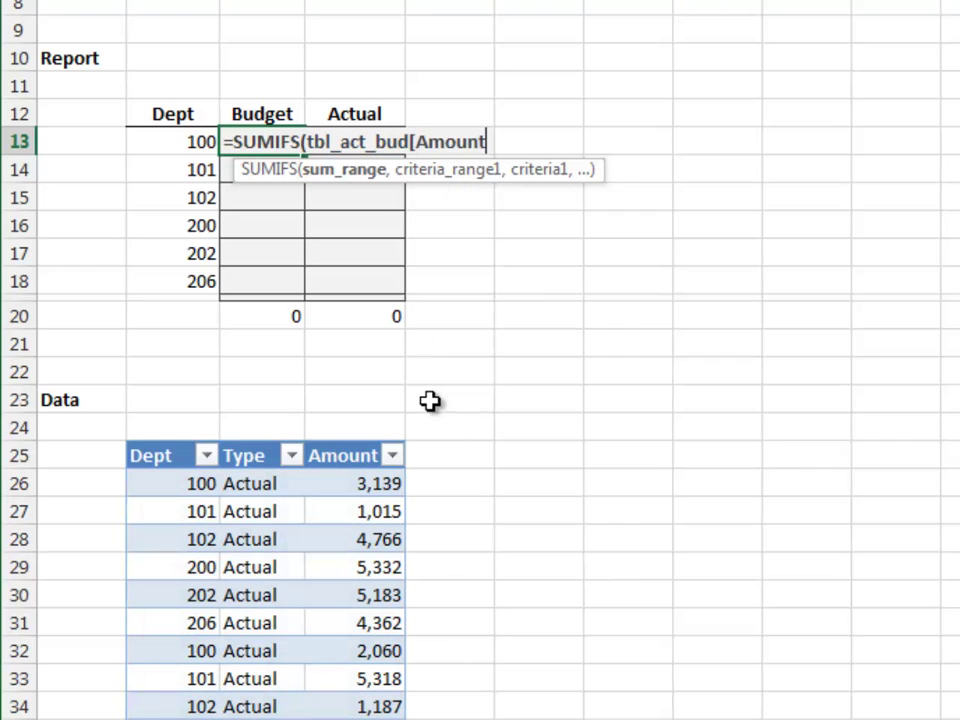
Step: Add the criterion tbl_act_bud[Dept] matching $B13
{"action": "type", "text": "],tbl"}
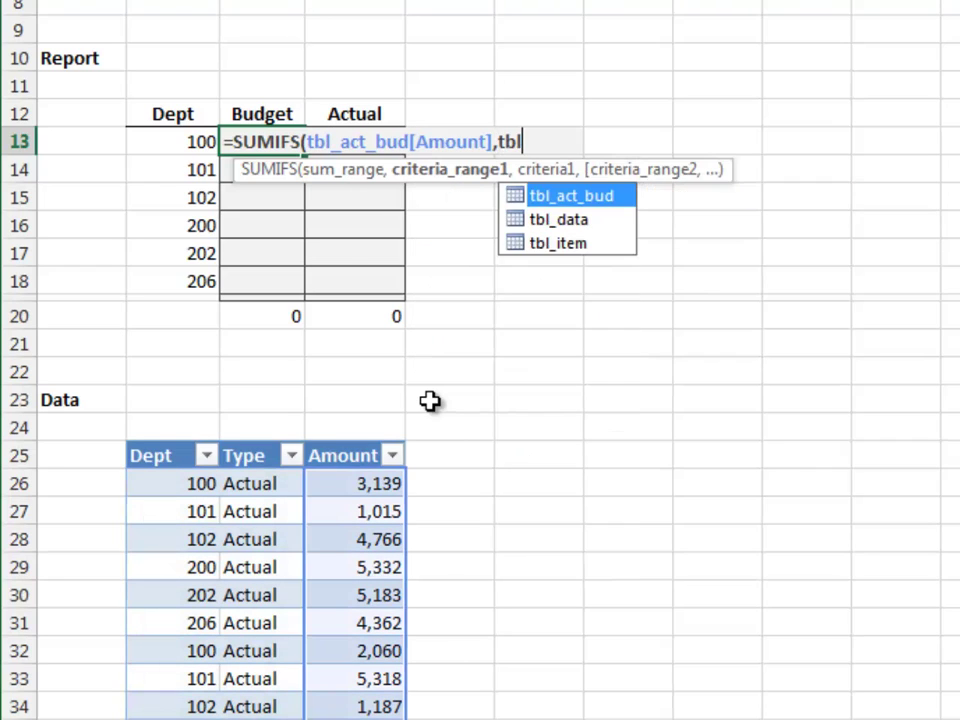
{"action": "key", "text": "Tab"}
{"action": "type", "text": "["}
{"action": "key", "text": "Tab"}
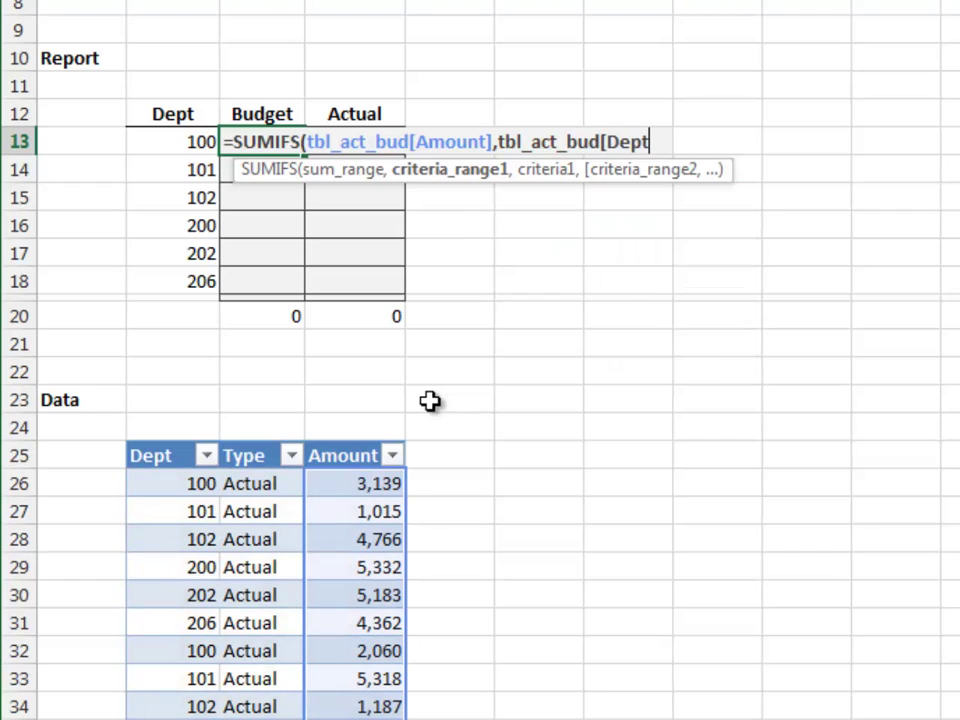
{"action": "type", "text": "],"}
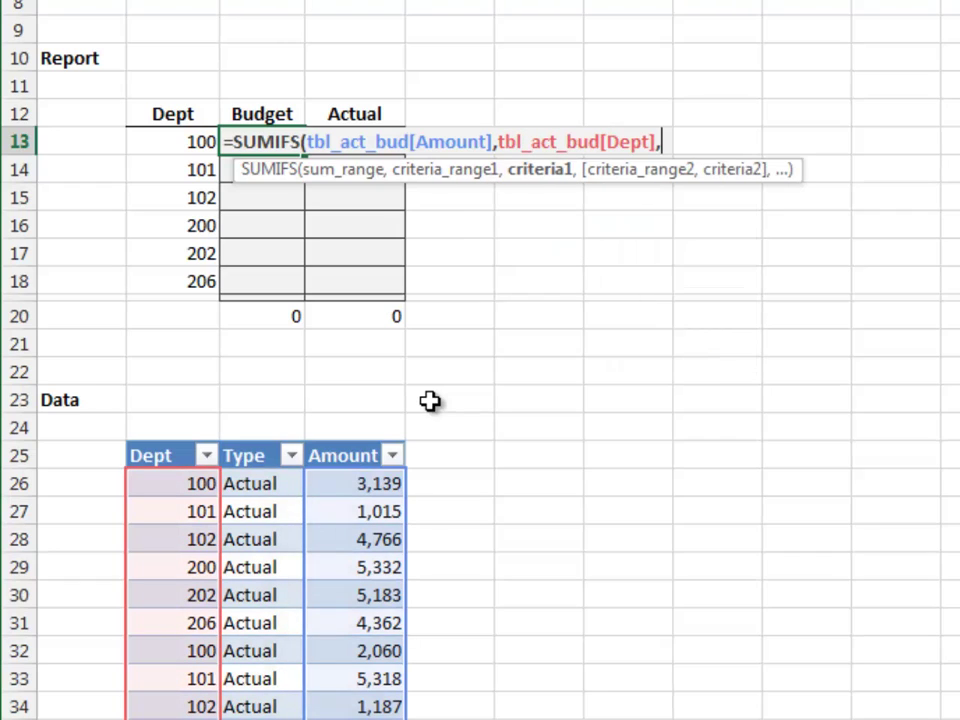
{"action": "key", "text": "Left"}
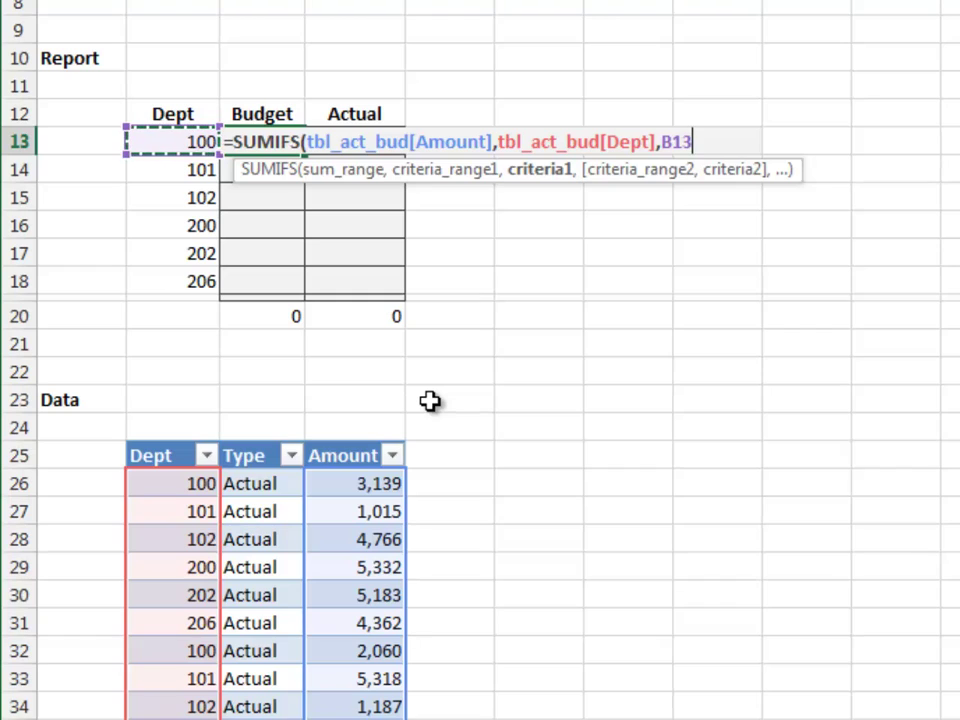
{"action": "key", "text": "F4"}
{"action": "key", "text": "F4"}
{"action": "key", "text": "F4"}
Step: Add the criterion tbl_act_bud[Type] matching C$12 and enter the formula for 10,000
{"action": "type", "text": ","}
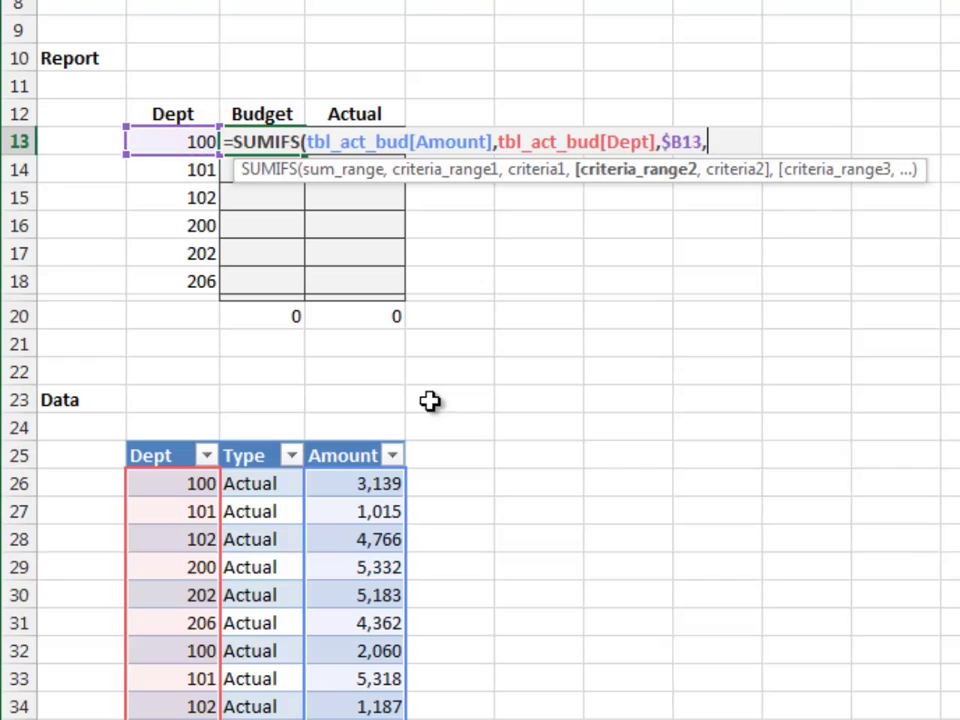
{"action": "type", "text": "tbl"}
{"action": "key", "text": "Tab"}
{"action": "type", "text": "["}
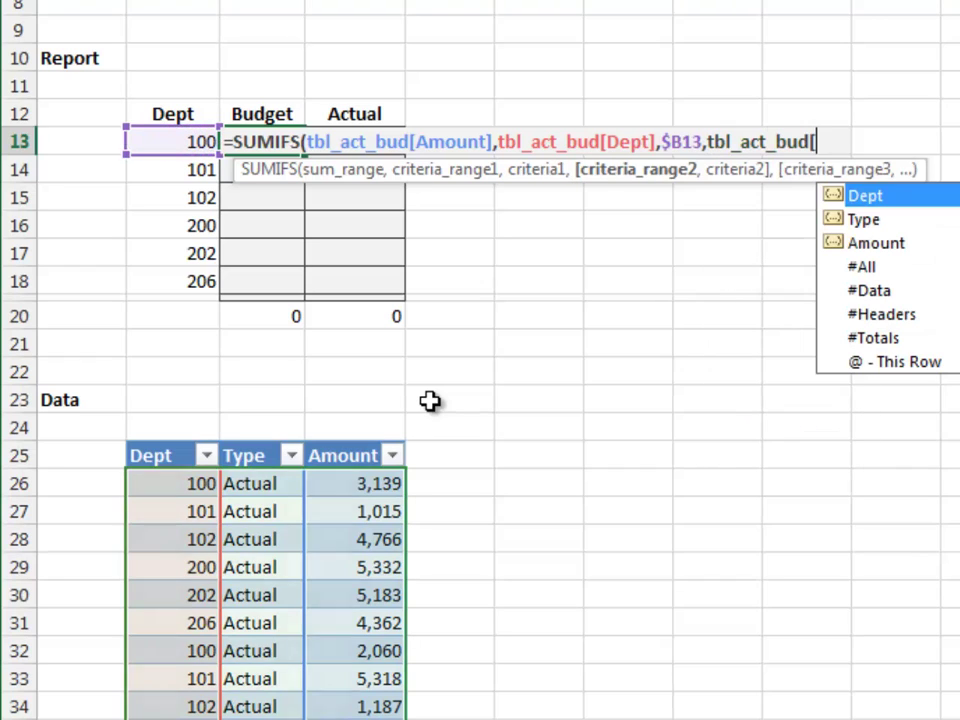
{"action": "key", "text": "Down"}
{"action": "key", "text": "Tab"}
{"action": "type", "text": "],"}
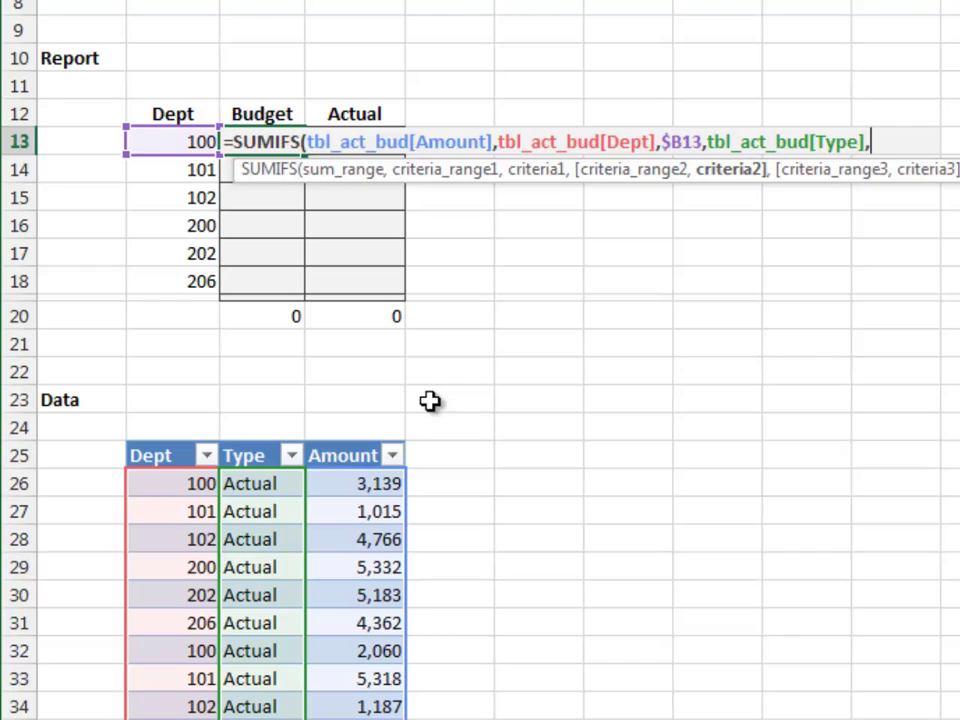
{"action": "key", "text": "Up"}
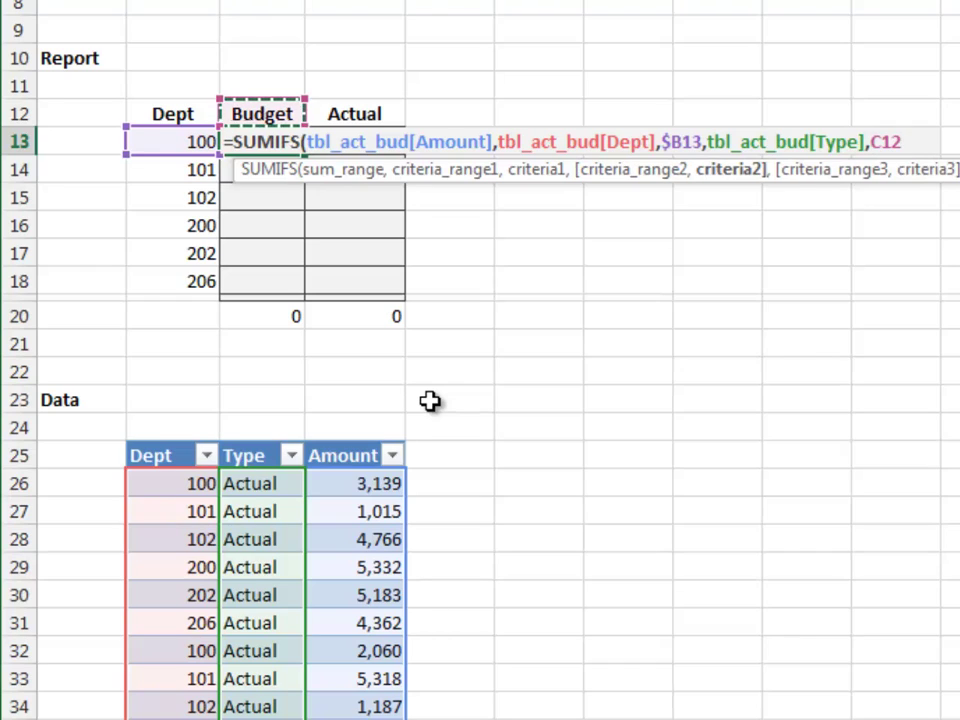
{"action": "key", "text": "F4"}
{"action": "key", "text": "F4"}
{"action": "type", "text": ")"}
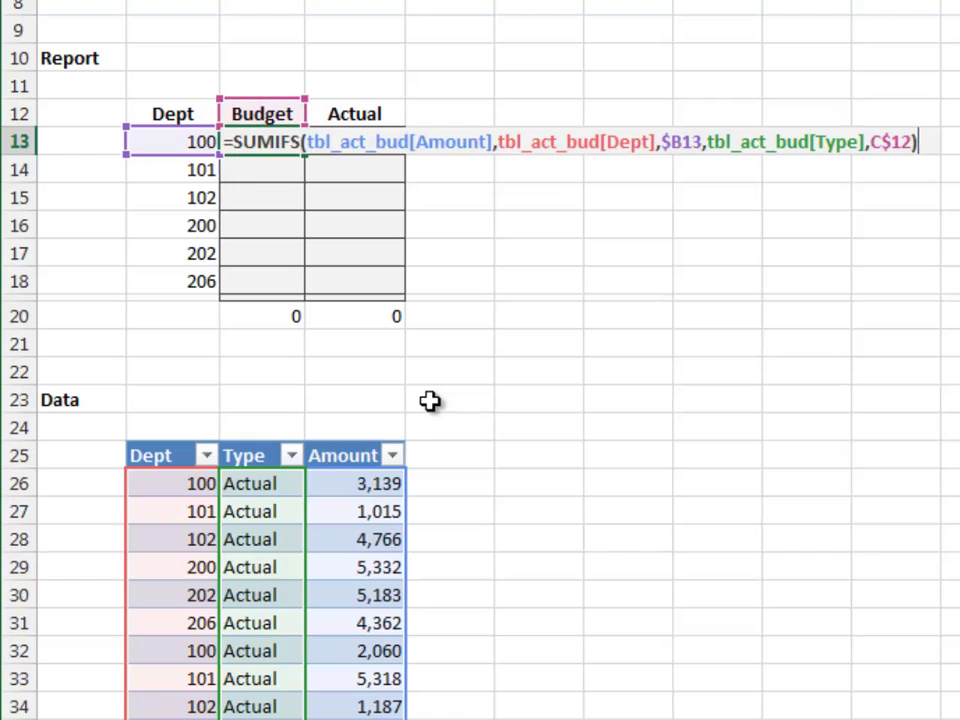
{"action": "key", "text": "Return"}
Step: Fill the Budget formula down to Dept 206 and across into the Actual column
{"action": "key", "text": "Up"}
{"action": "key", "text": "shift+Down"}
{"action": "key", "text": "shift+Down"}
{"action": "key", "text": "shift+Down"}
{"action": "key", "text": "shift+Down"}
{"action": "key", "text": "shift+Down"}
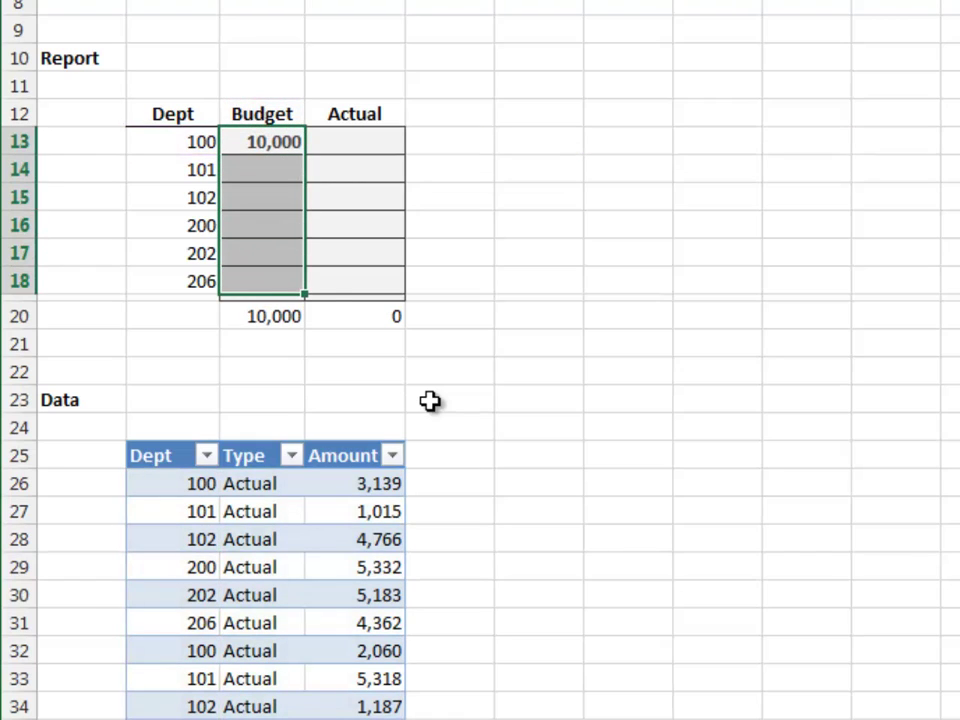
{"action": "key", "text": "ctrl+d"}
{"action": "key", "text": "shift+Right"}
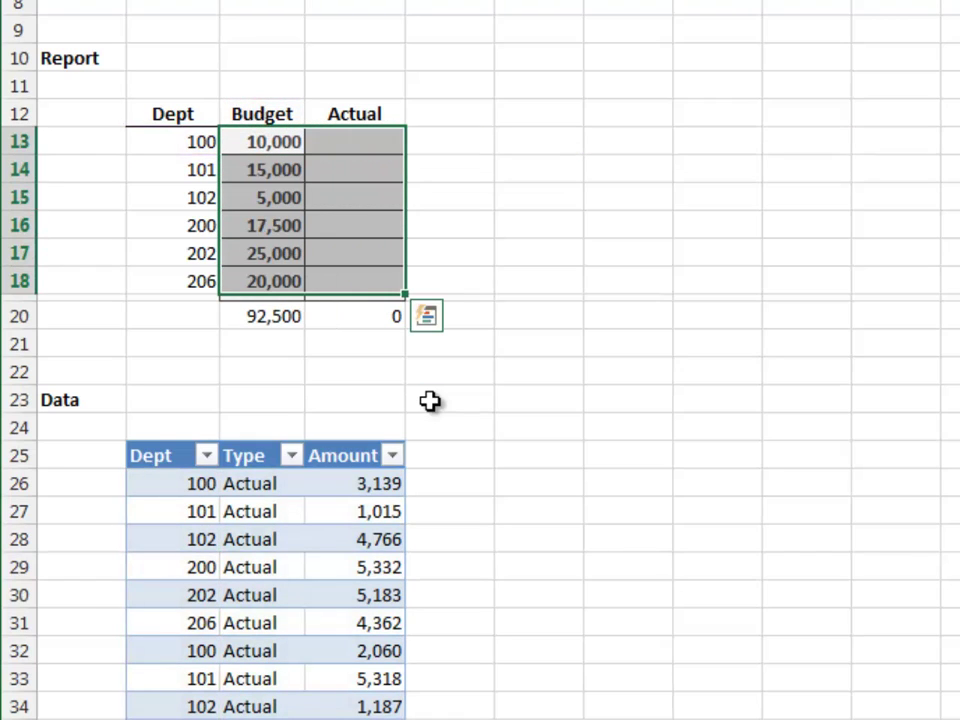
{"action": "key", "text": "ctrl+r"}
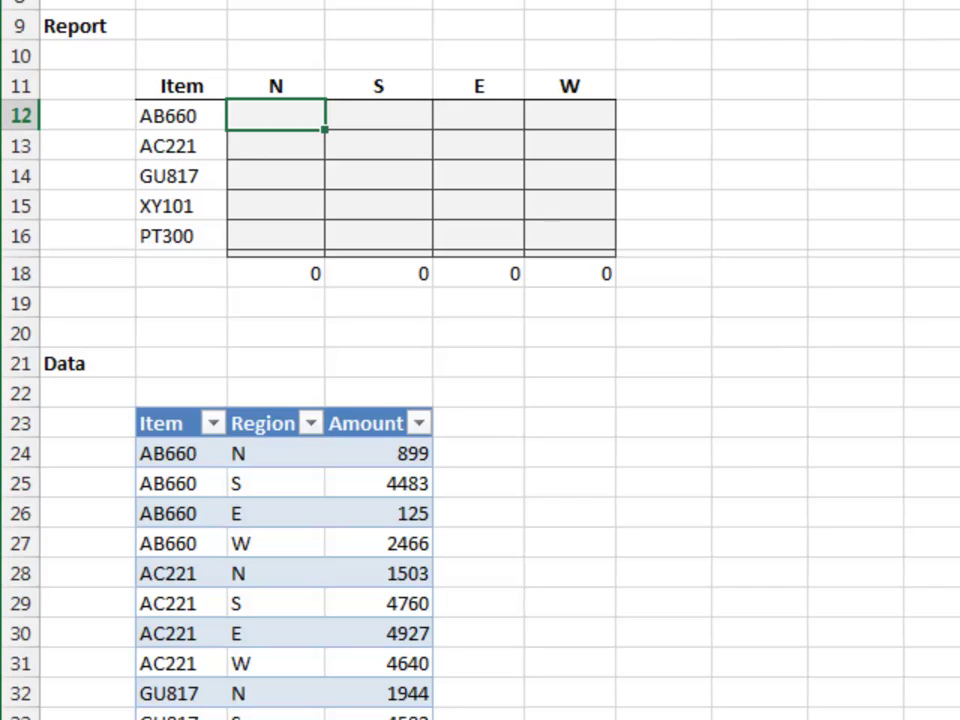
Step: Start a SUMIFS in C12 summing tbl_item[Amount]
{"action": "type", "text": "sumi"}
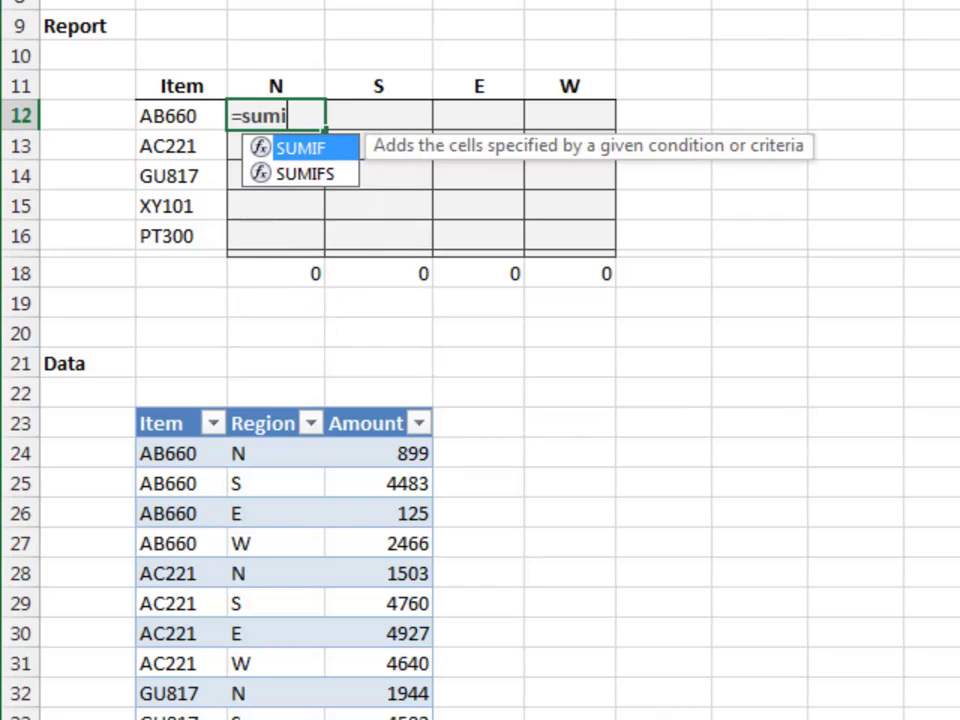
{"action": "key", "text": "Down"}
{"action": "key", "text": "Tab"}
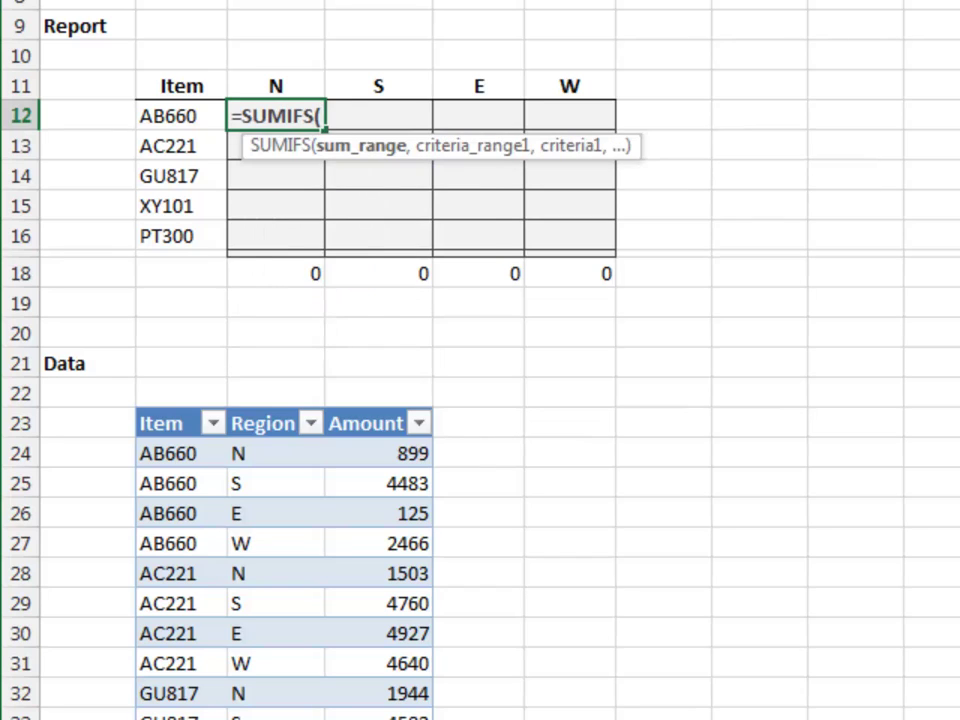
{"action": "type", "text": "tbl"}
{"action": "key", "text": "Down"}
{"action": "key", "text": "Down"}
{"action": "key", "text": "Tab"}
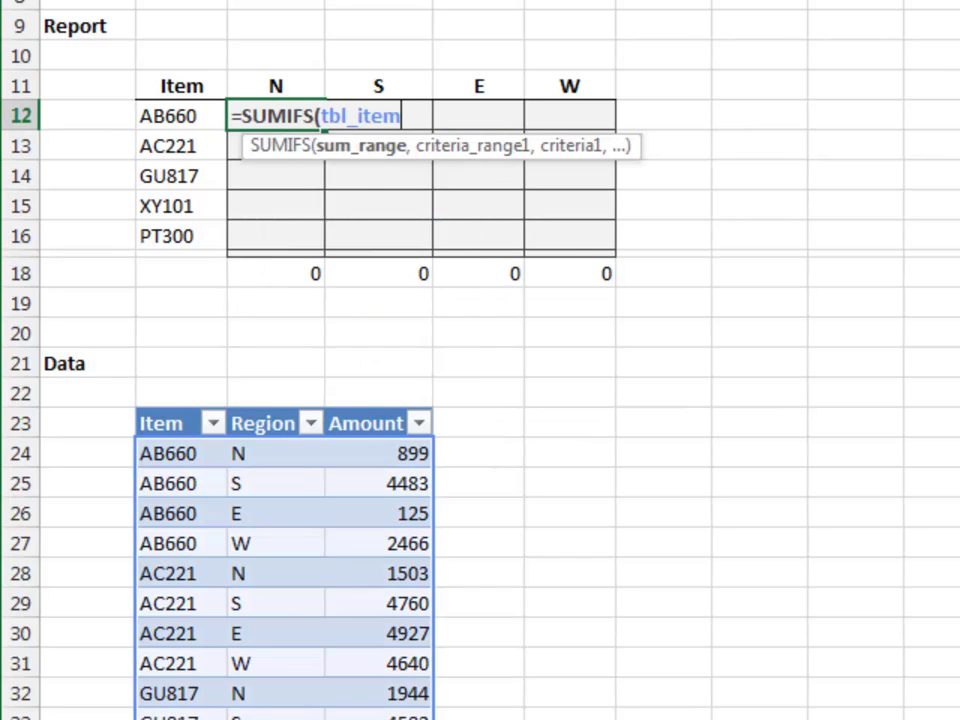
{"action": "type", "text": "["}
Step: Add the criterion tbl_item[Item] matching $B12
{"action": "key", "text": "Down"}
{"action": "key", "text": "Down"}
{"action": "key", "text": "Tab"}
{"action": "type", "text": "],tbl"}
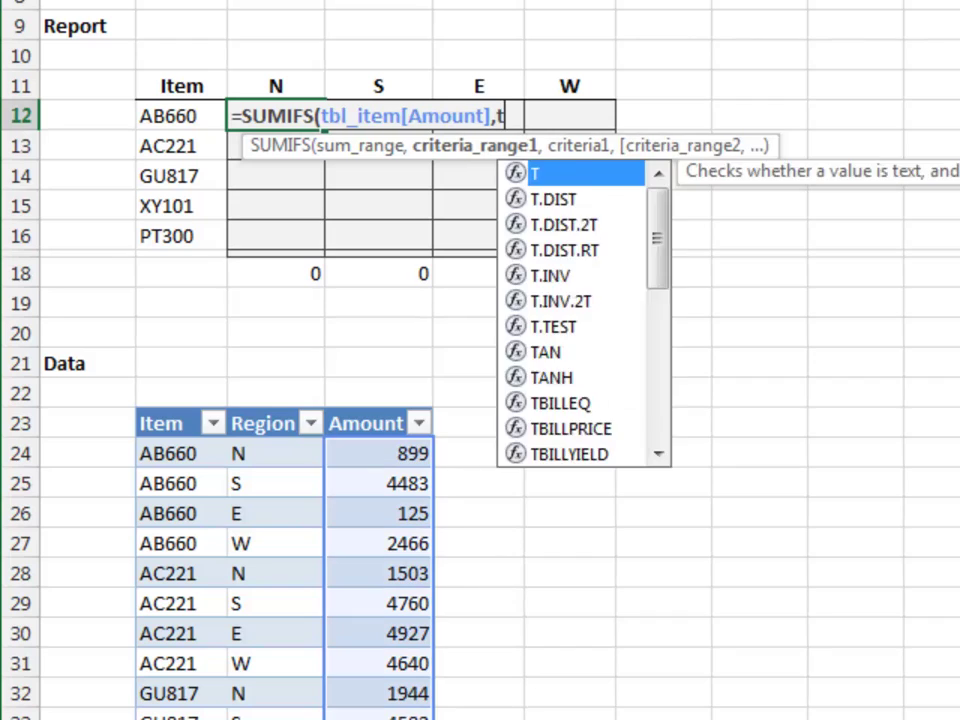
{"action": "key", "text": "Down"}
{"action": "key", "text": "Down"}
{"action": "key", "text": "Tab"}
{"action": "type", "text": "["}
{"action": "key", "text": "Down"}
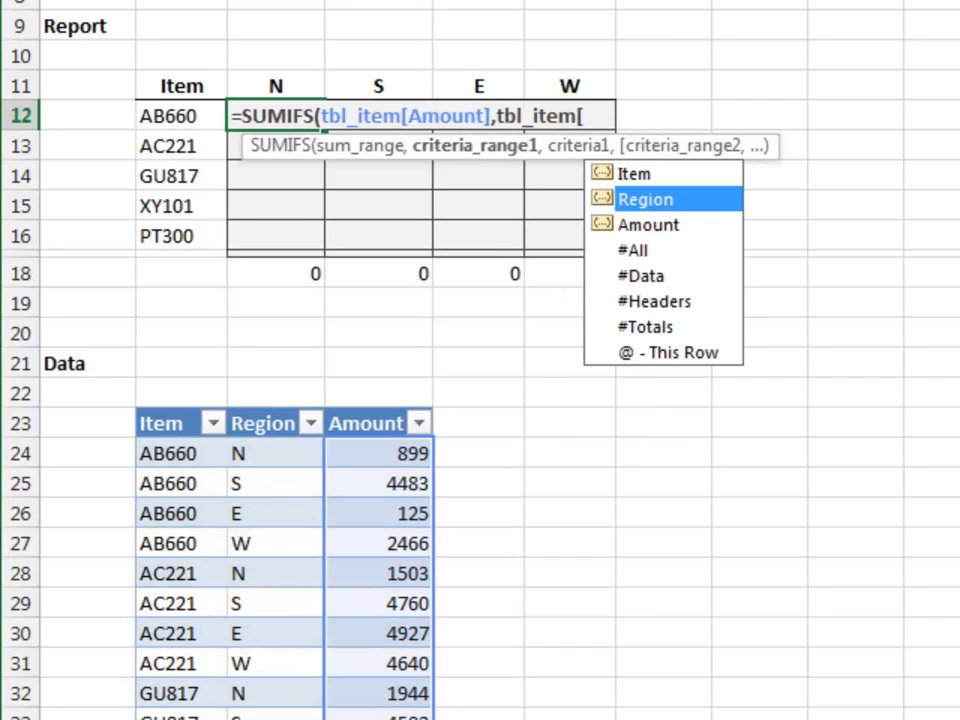
{"action": "key", "text": "Up"}
{"action": "key", "text": "Tab"}
{"action": "type", "text": "],"}
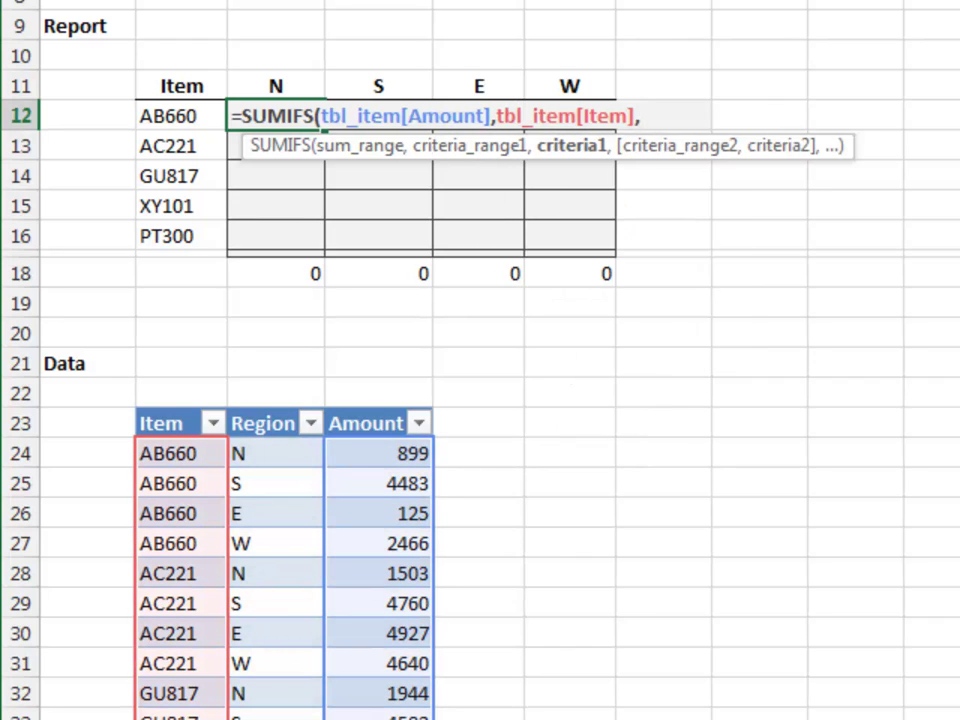
{"action": "key", "text": "Left"}
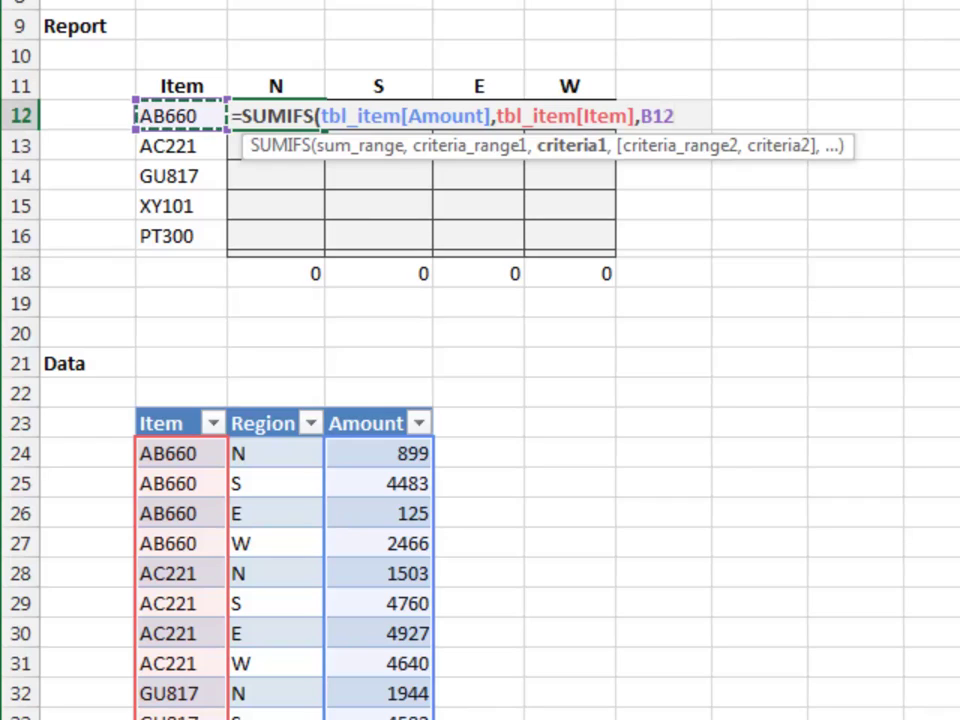
{"action": "key", "text": "F4"}
{"action": "key", "text": "F4"}
{"action": "key", "text": "F4"}
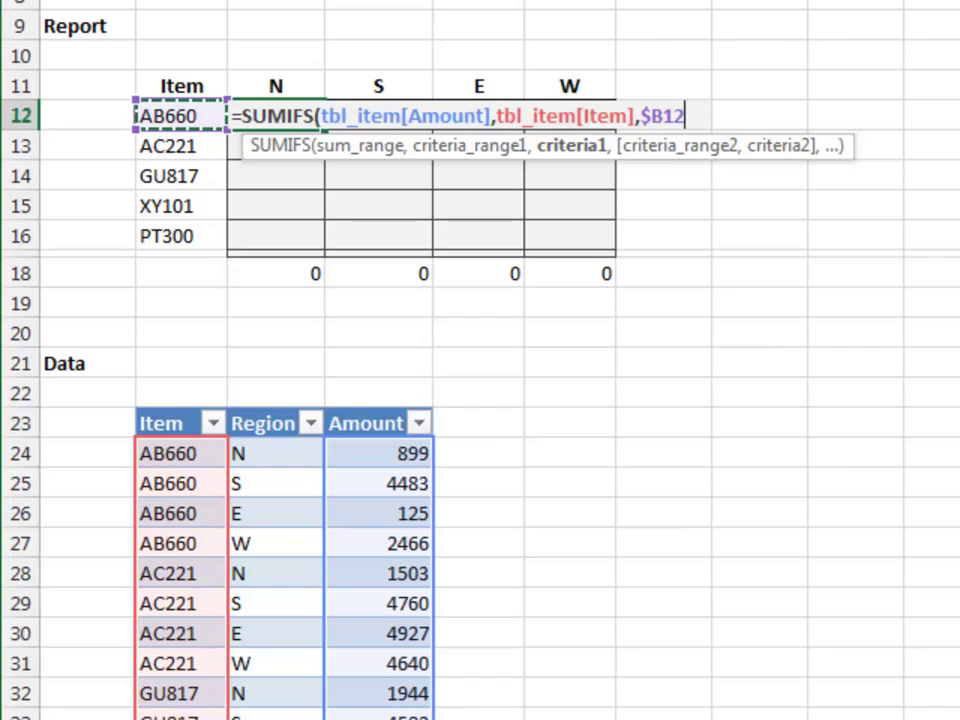
Step: Add the criterion tbl_item[Region] matching the row-locked header C$11
{"action": "type", "text": ",tbl"}
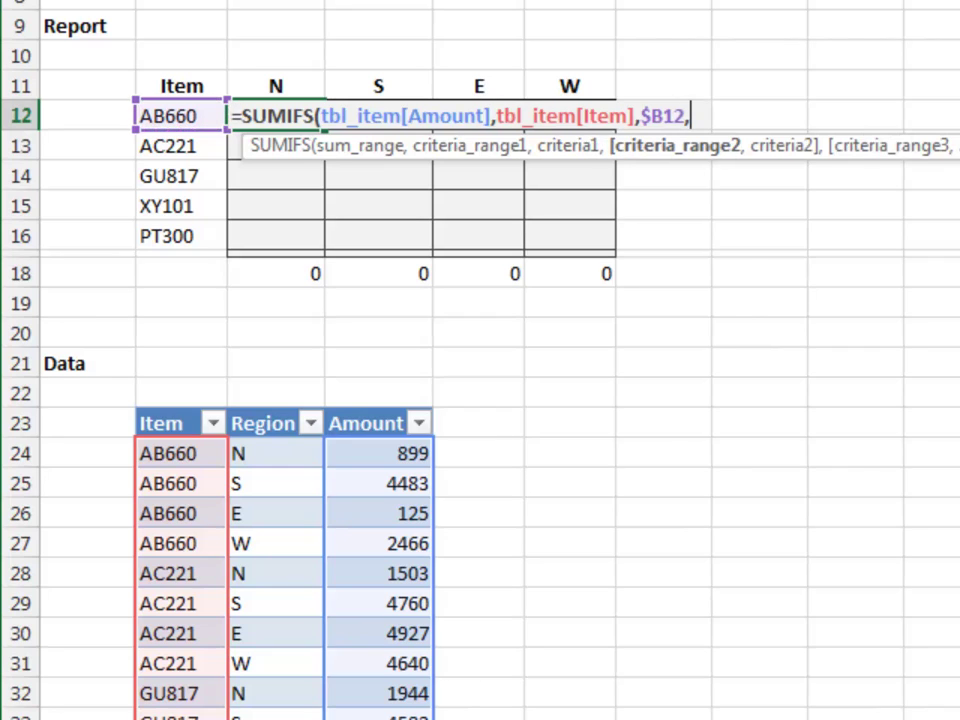
{"action": "key", "text": "Down"}
{"action": "key", "text": "Down"}
{"action": "key", "text": "Tab"}
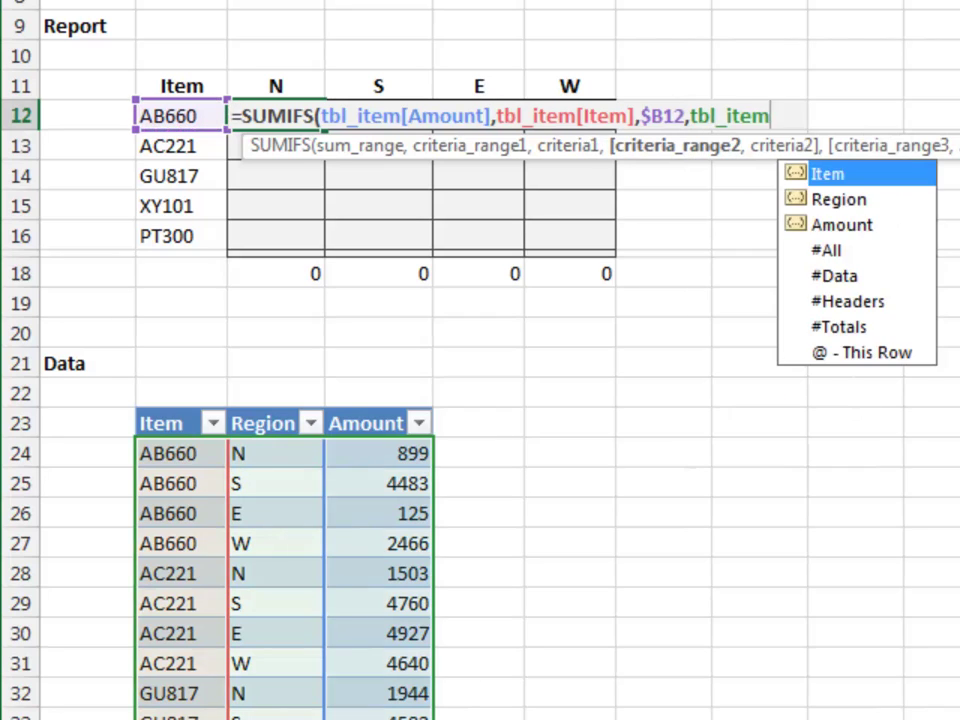
{"action": "type", "text": "["}
{"action": "key", "text": "Down"}
{"action": "key", "text": "Tab"}
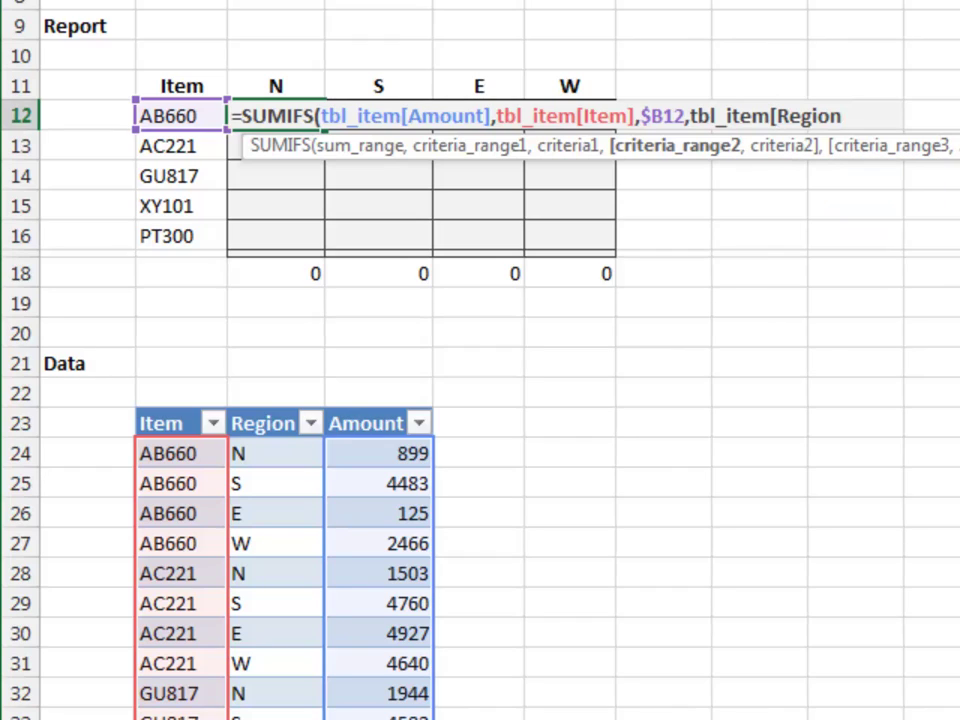
{"action": "type", "text": "],"}
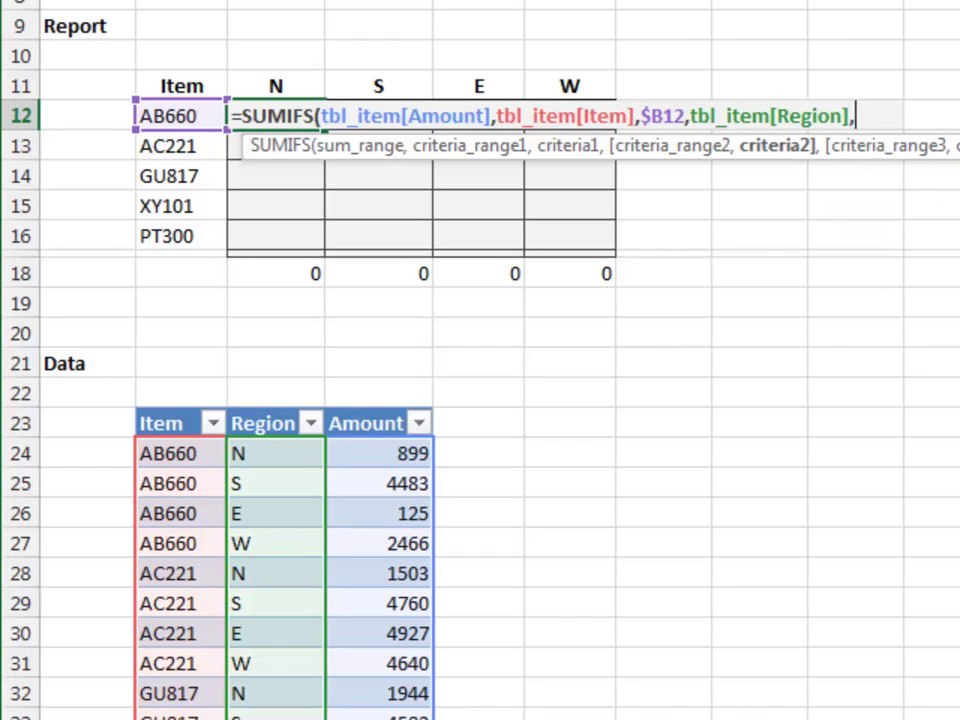
{"action": "key", "text": "Up"}
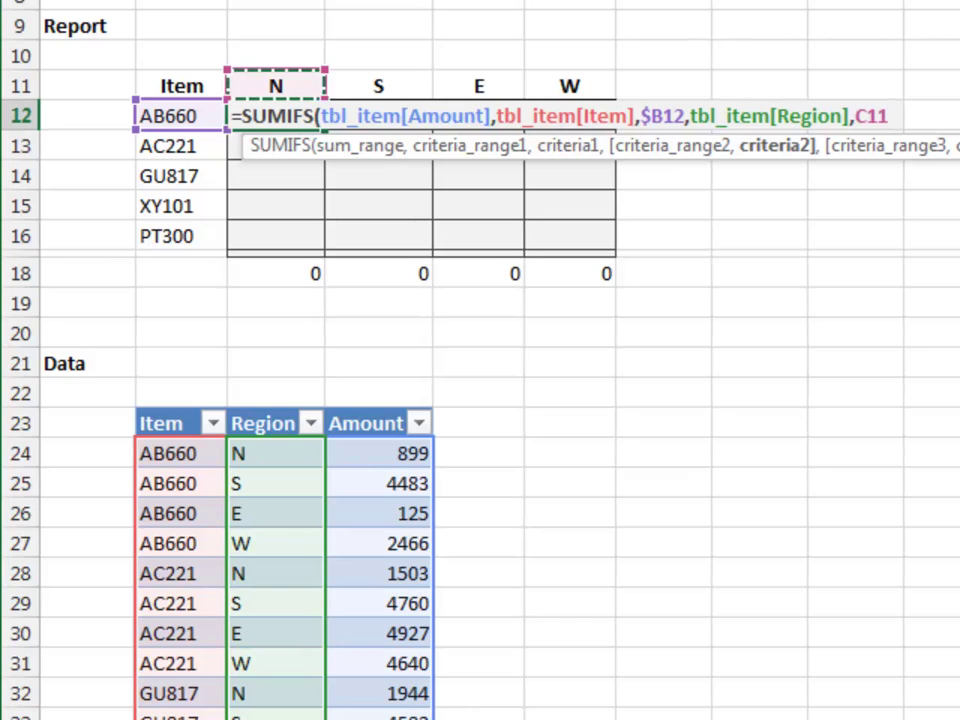
{"action": "key", "text": "F4"}
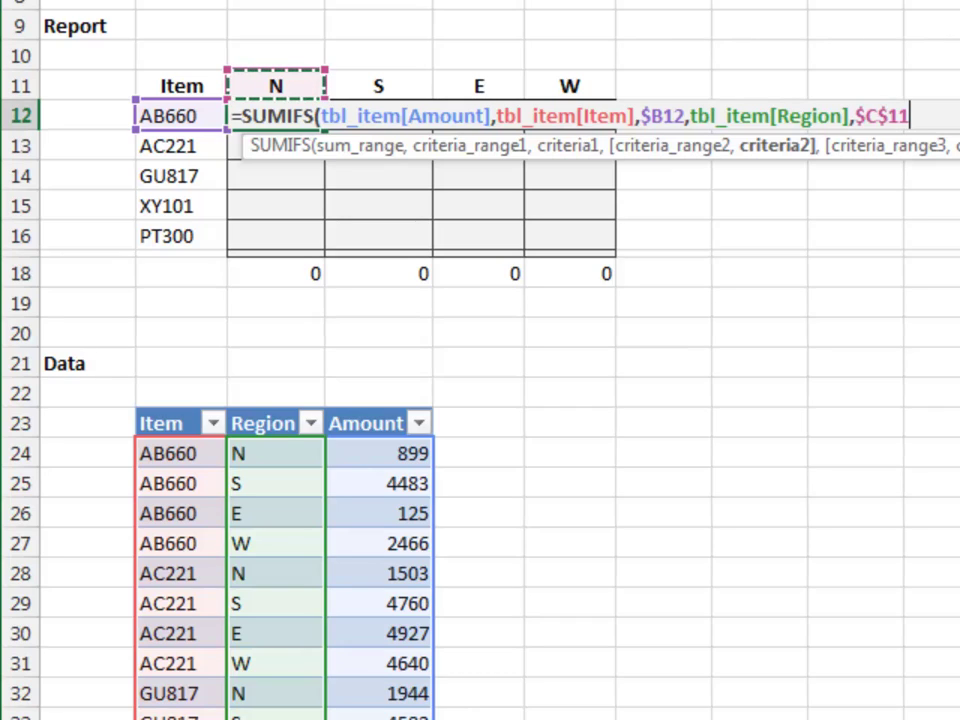
{"action": "key", "text": "F4"}
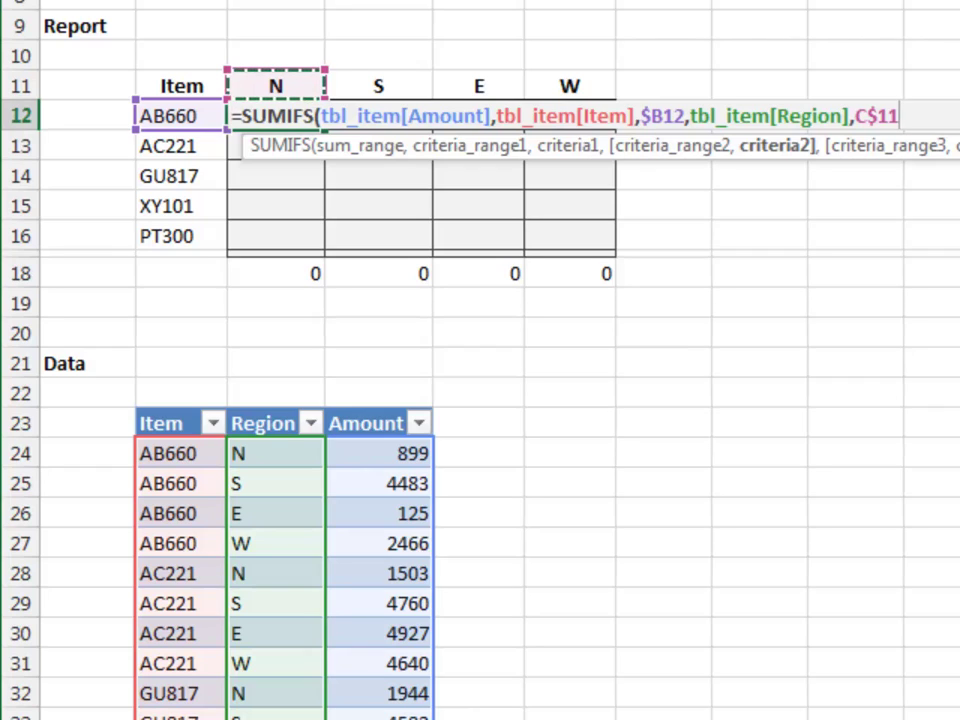
Step: Close and enter the AB660 formula, then fill it down to PT300 and across N–W
{"action": "type", "text": ")"}
{"action": "key", "text": "Return"}
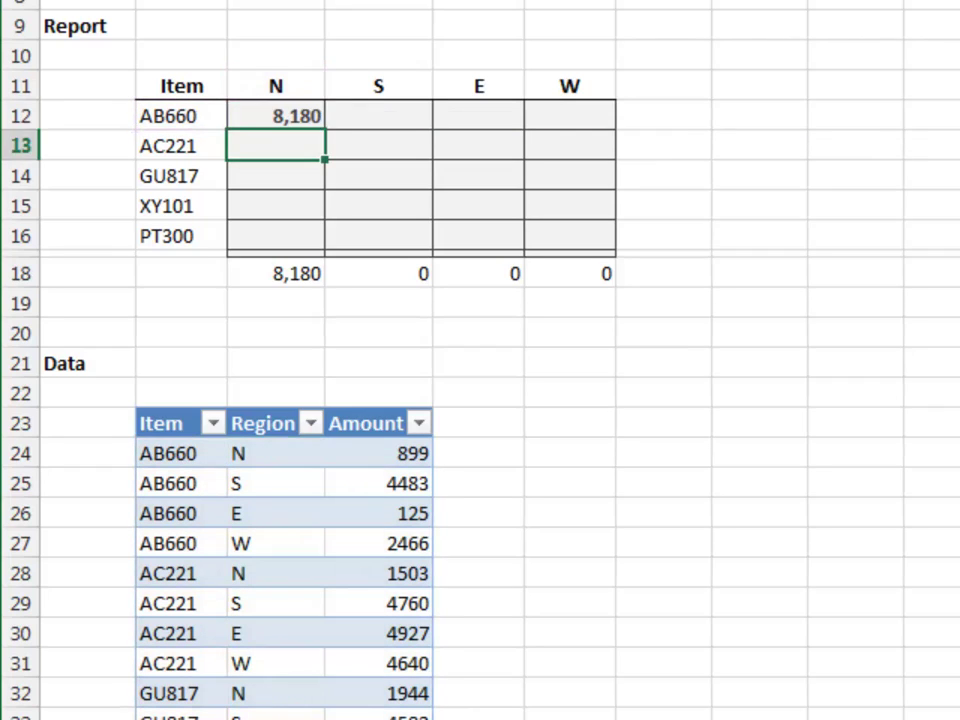
{"action": "key", "text": "Up"}
{"action": "key", "text": "shift+Down"}
{"action": "key", "text": "shift+Down"}
{"action": "key", "text": "shift+Down"}
{"action": "key", "text": "shift+Down"}
{"action": "key", "text": "ctrl+d"}
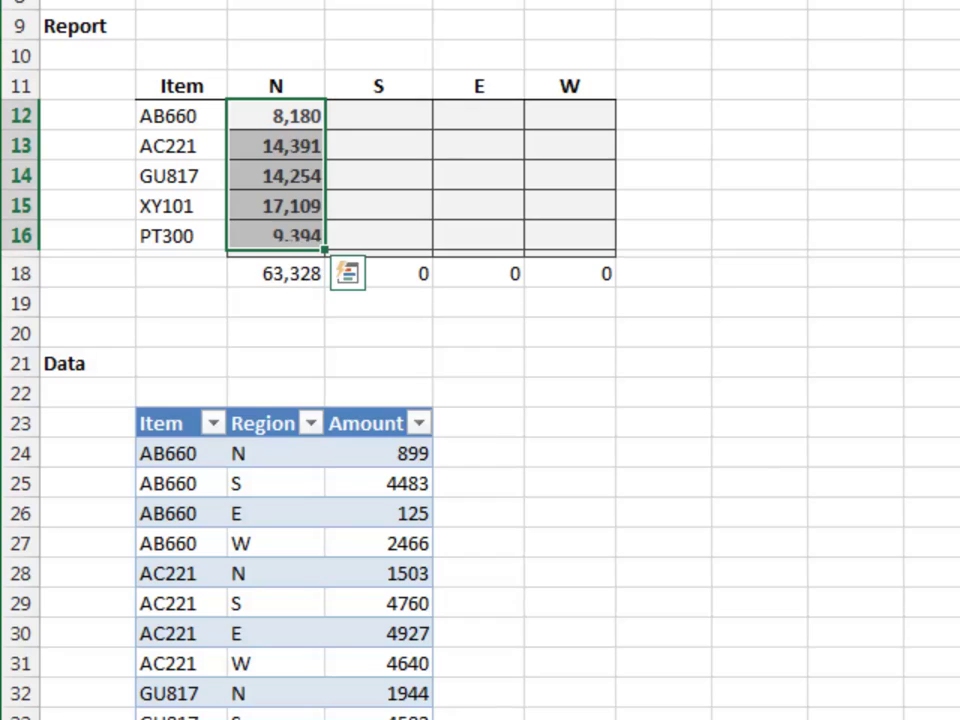
{"action": "key", "text": "shift+Right"}
{"action": "key", "text": "shift+Right"}
{"action": "key", "text": "shift+Right"}
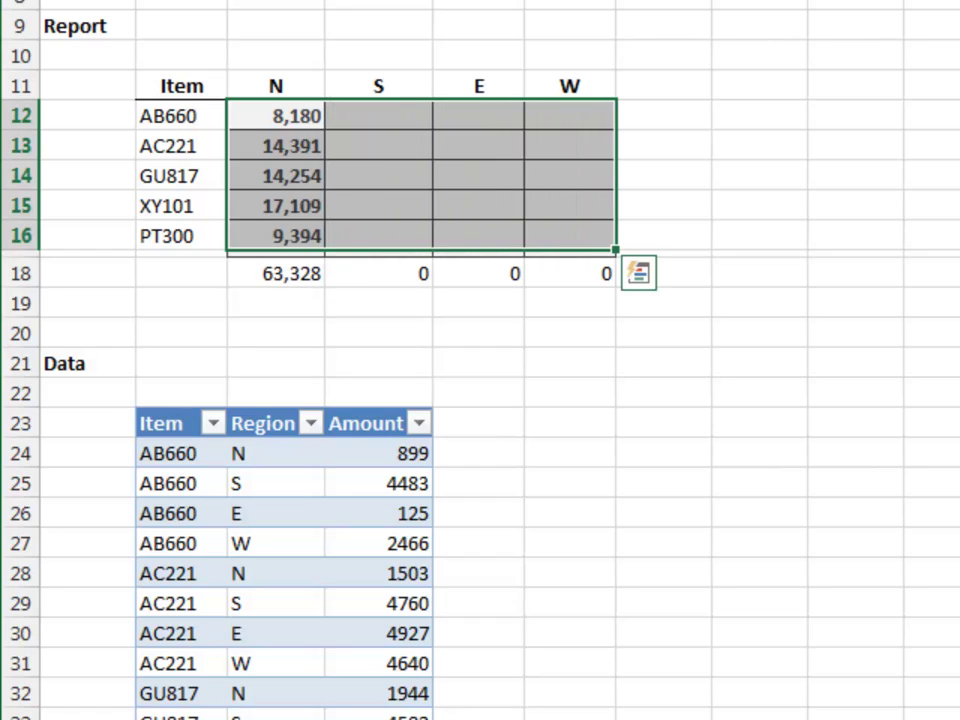
{"action": "key", "text": "ctrl+r"}
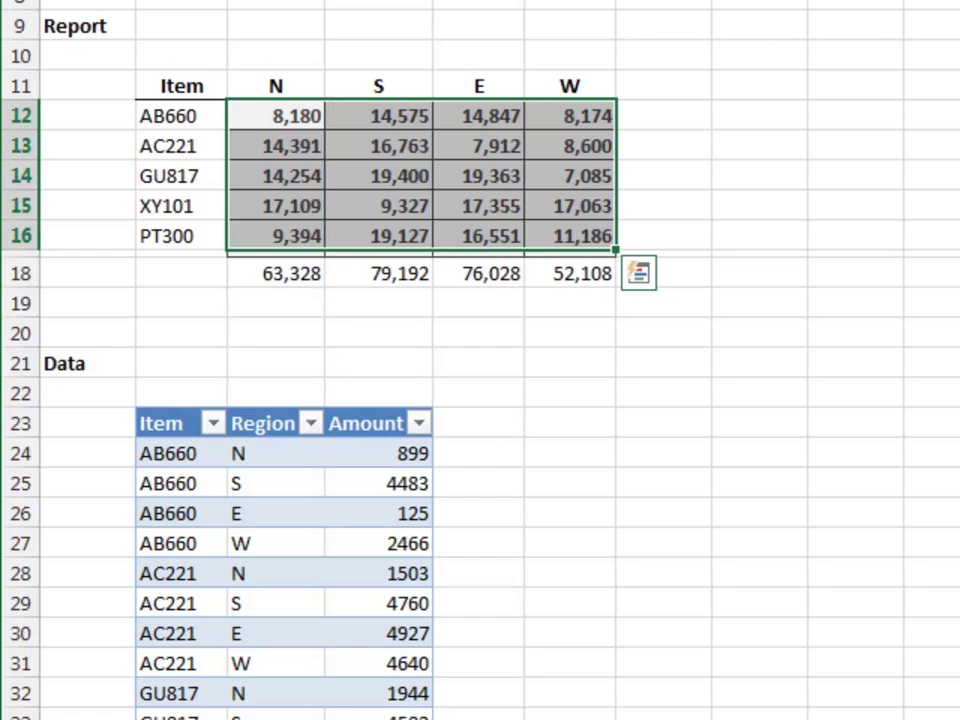